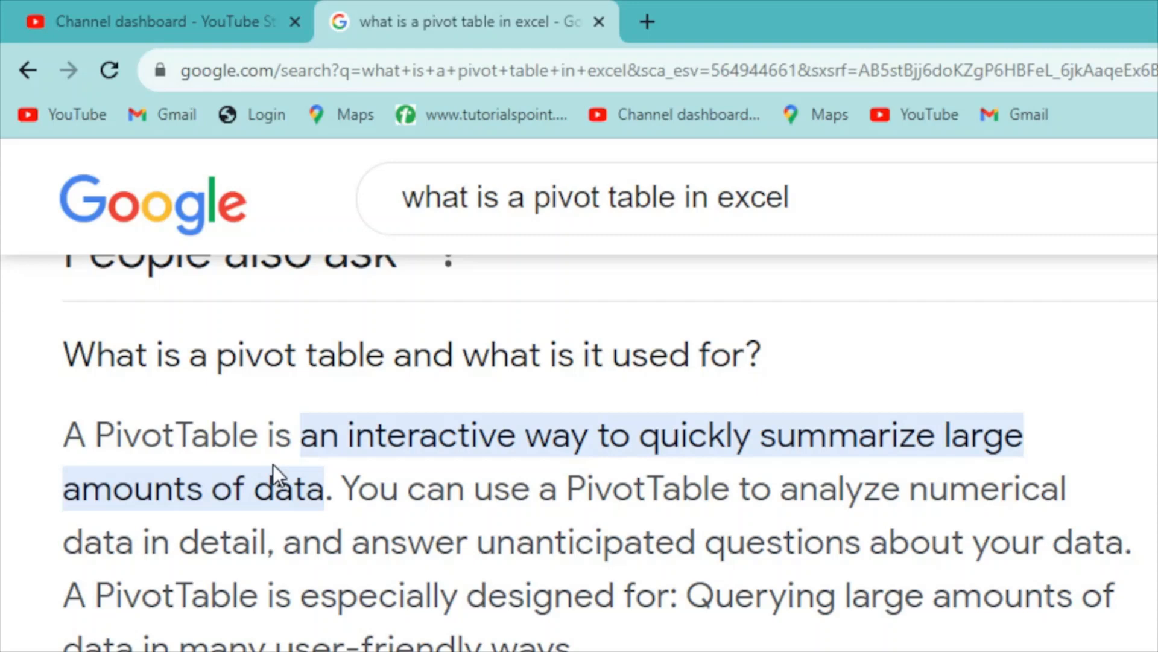
Step: Read the Google results on what a pivot table is used for and the listed benefits of Excel PivotTables
scroll(462, 523, down, 2)
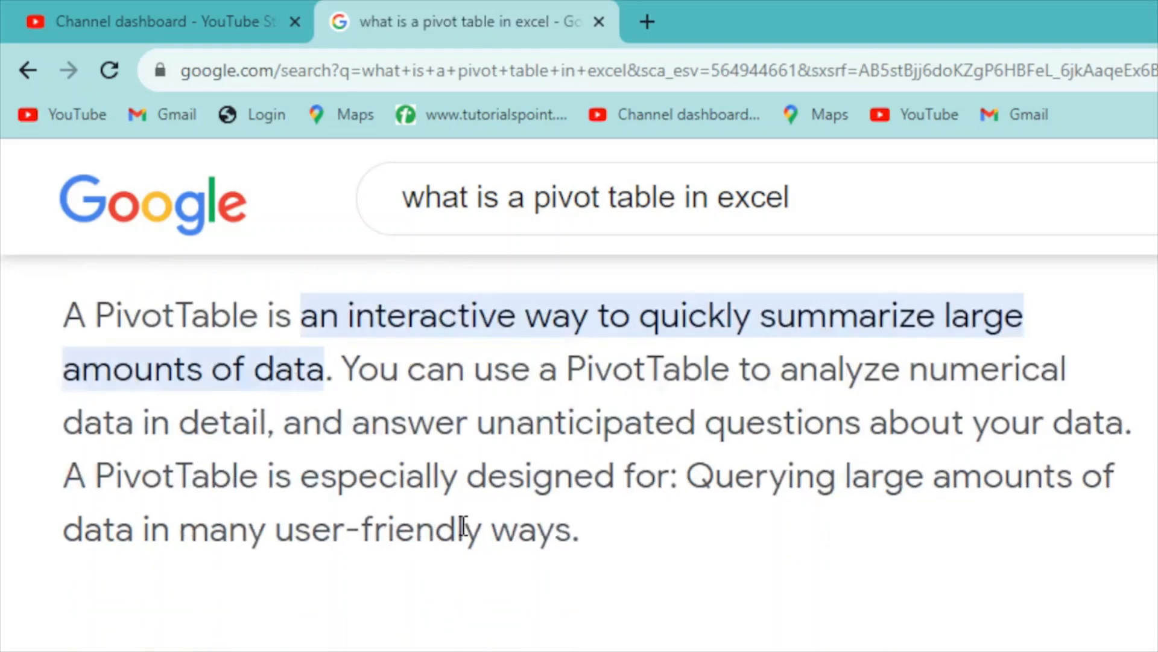
scroll(462, 528, down, 4)
scroll(473, 592, down, 6)
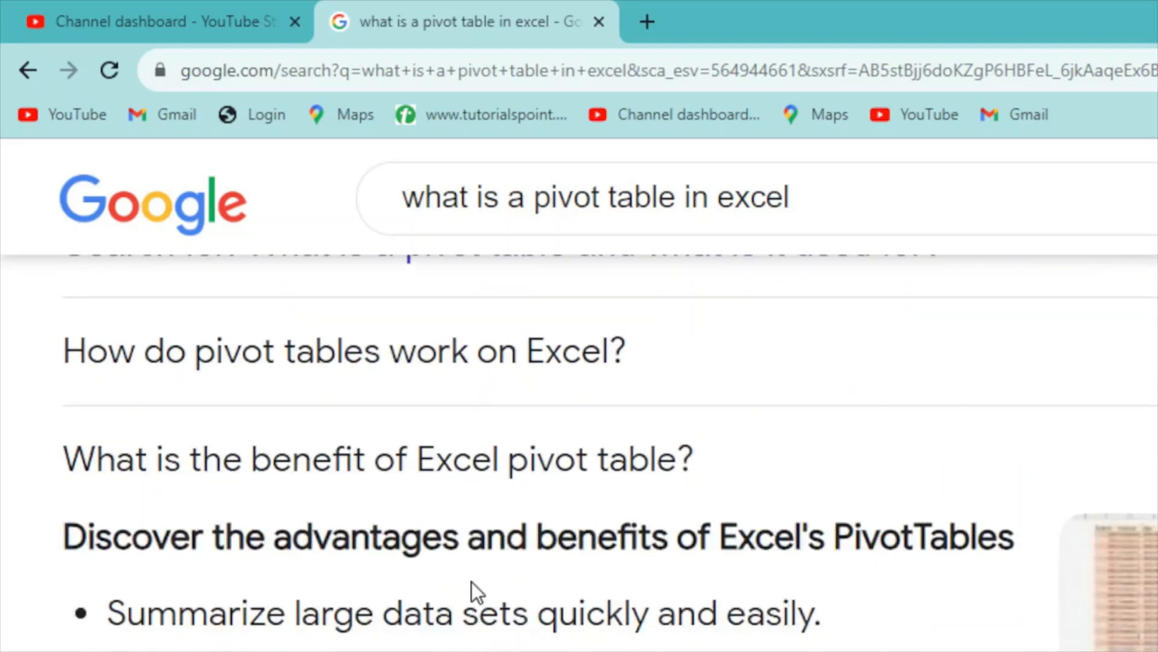
scroll(475, 587, down, 4)
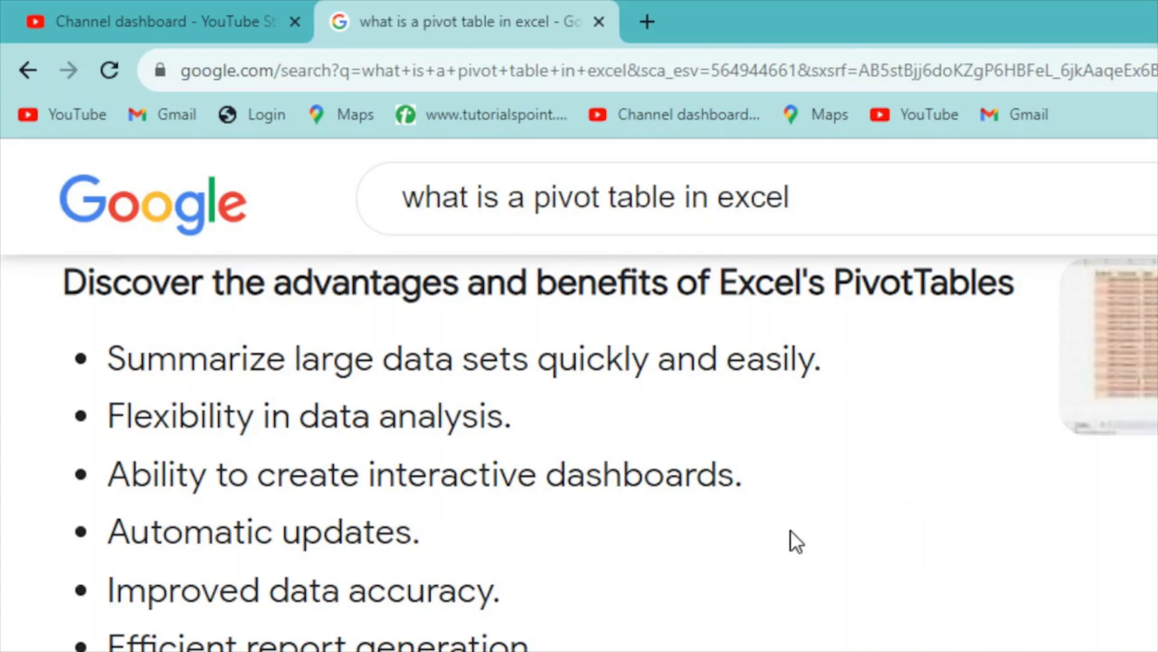
scroll(568, 559, up, 3)
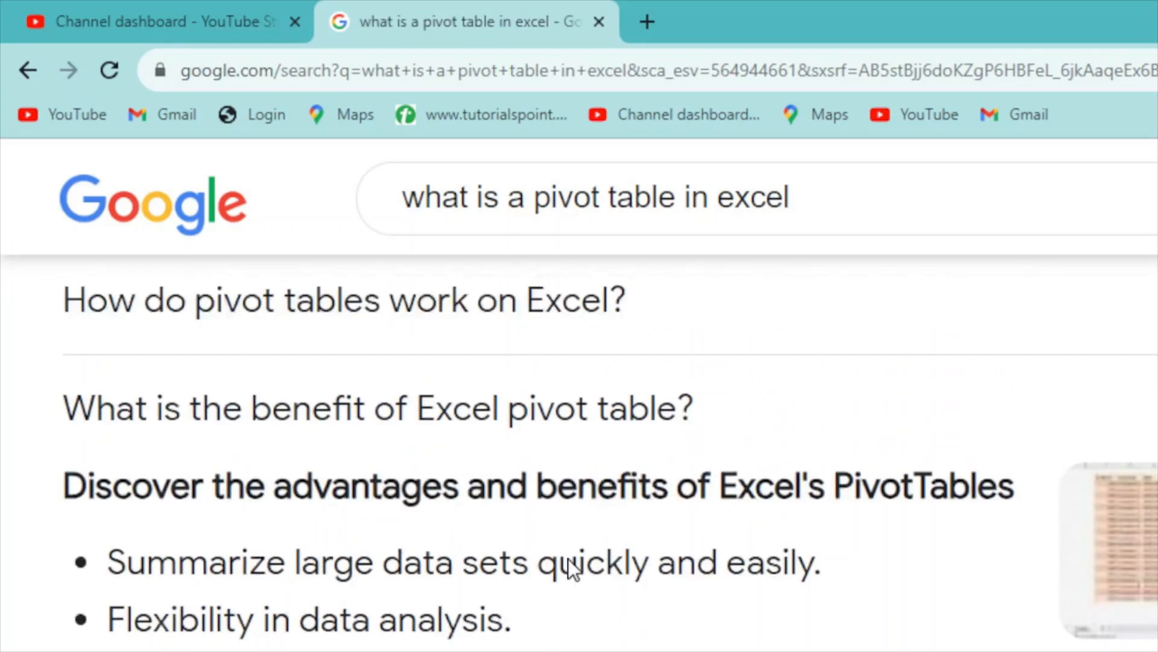
scroll(568, 567, down, 4)
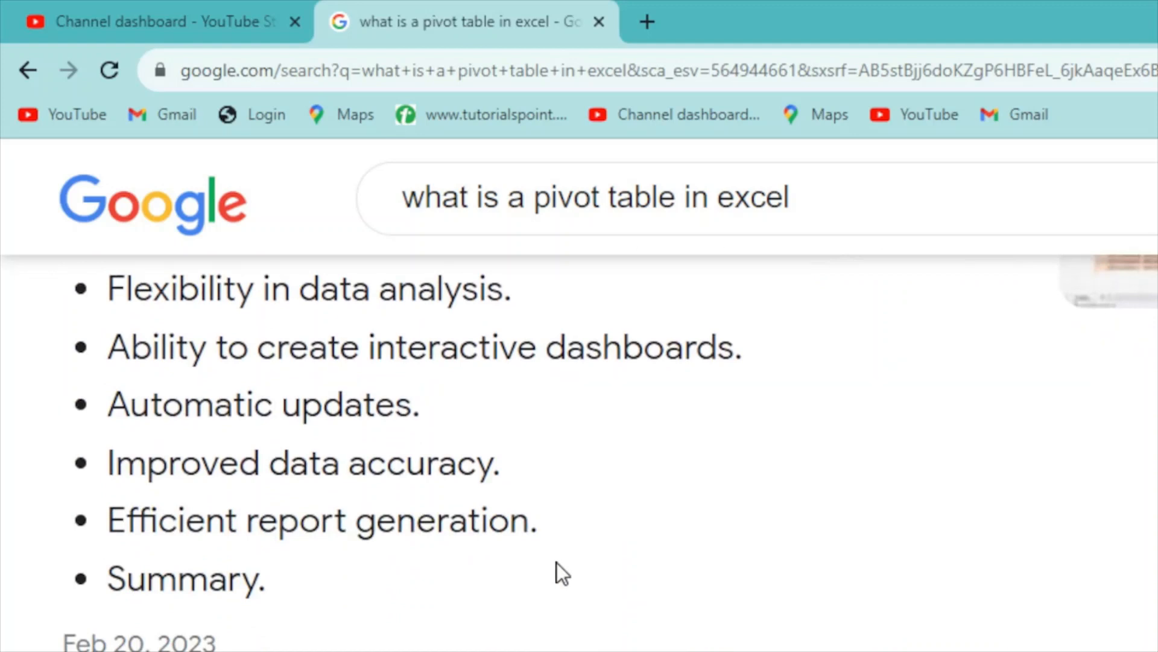
scroll(546, 561, down, 5)
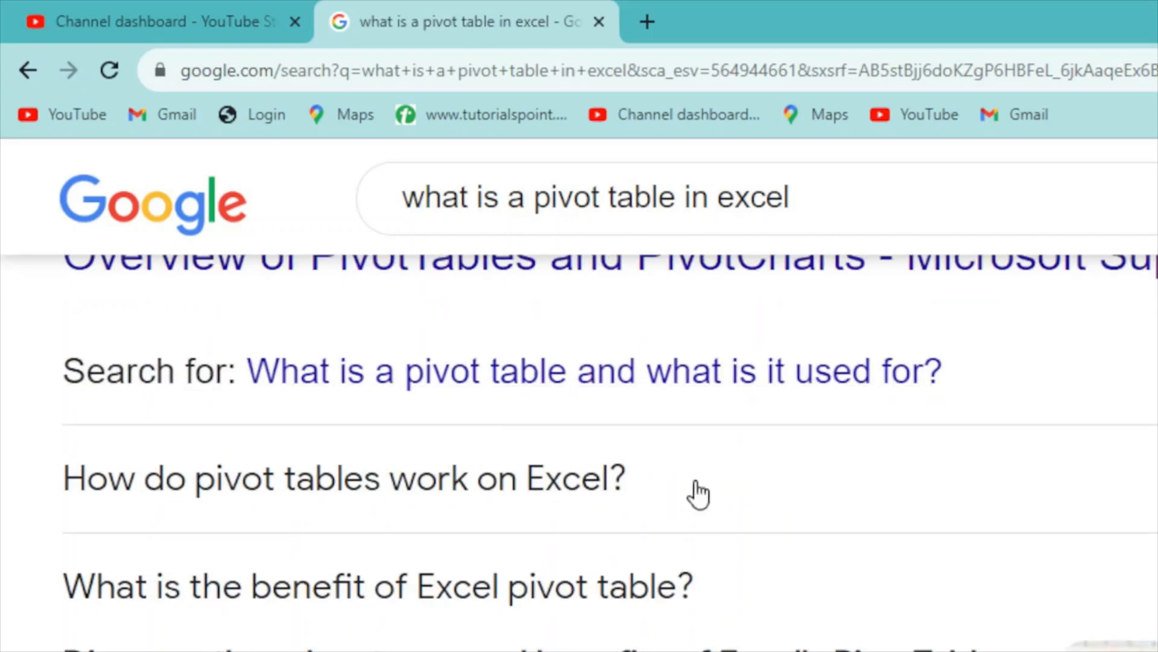
scroll(788, 567, up, 5)
scroll(775, 552, up, 4)
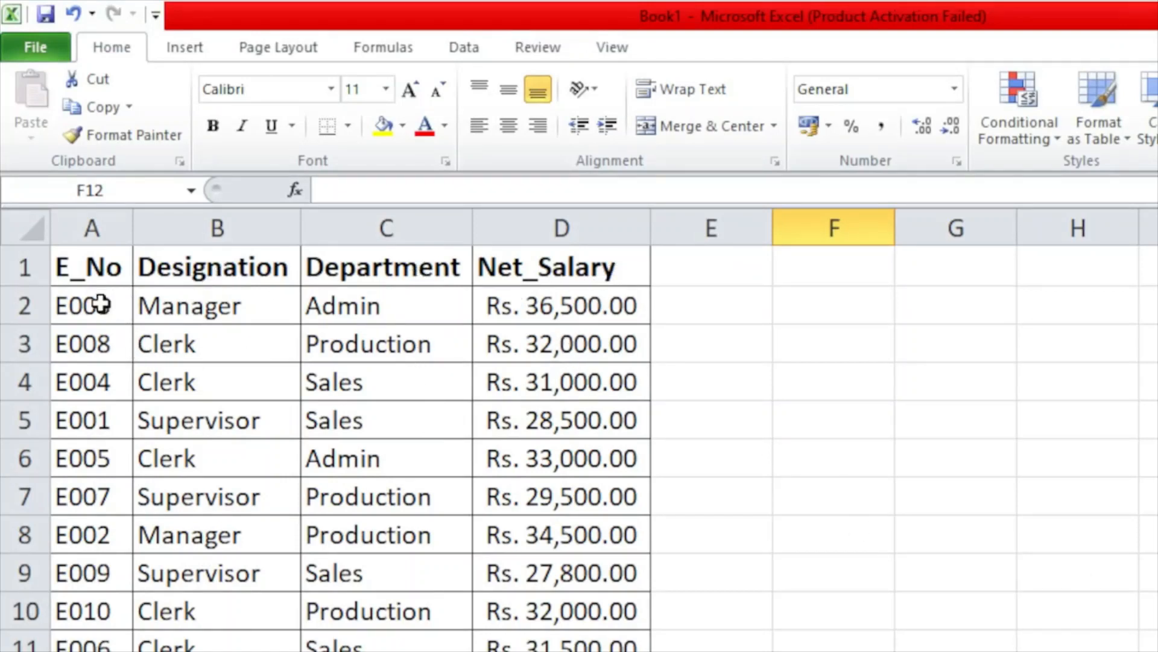
drag(85, 266, 579, 649)
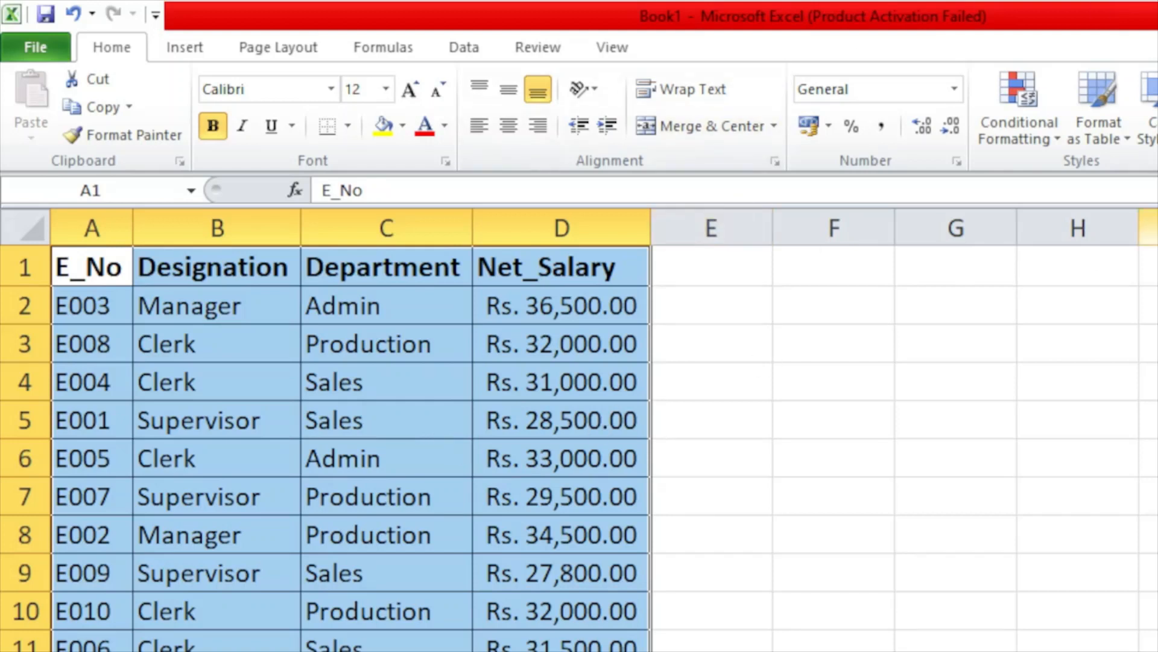
click(202, 42)
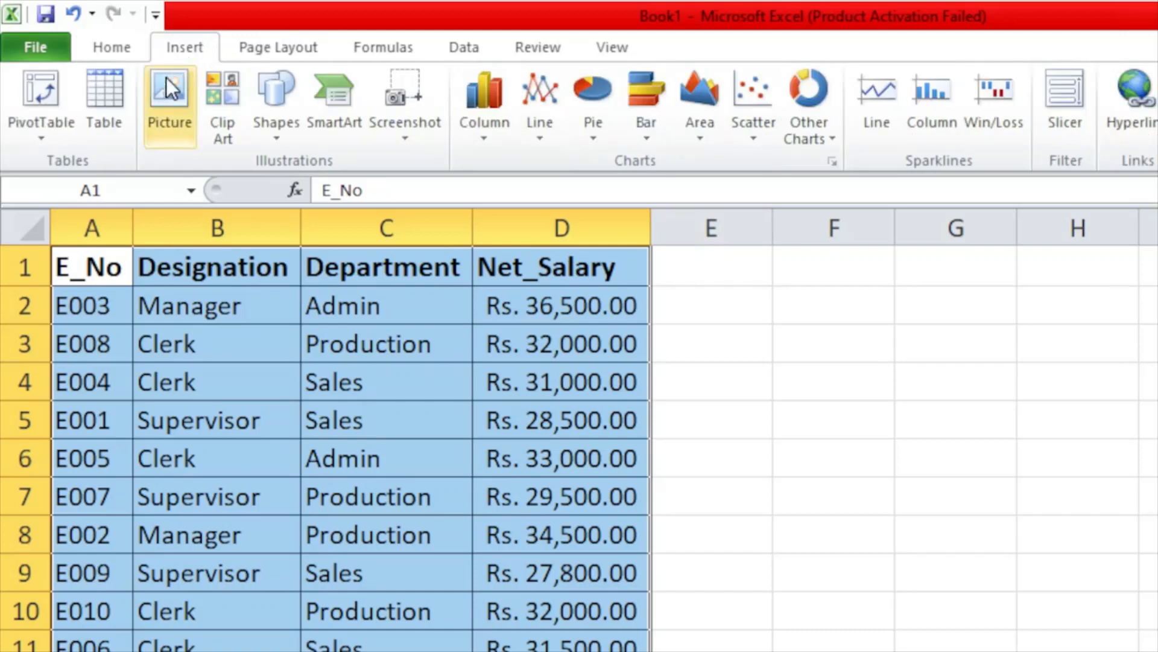
click(732, 364)
drag(90, 268, 561, 651)
click(845, 429)
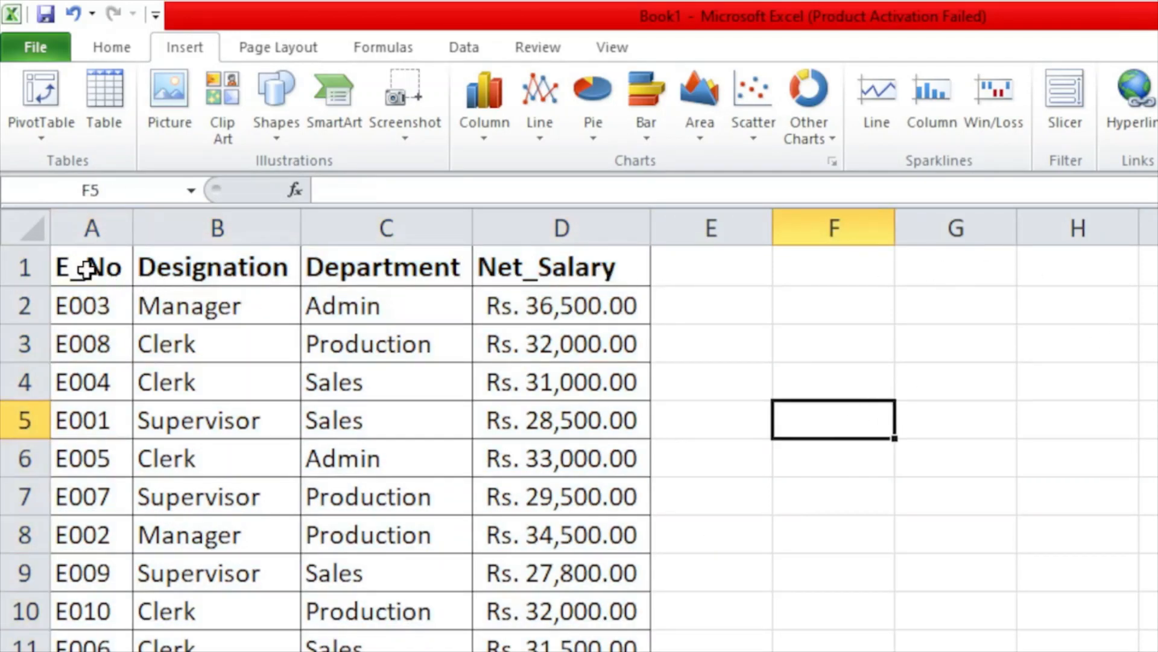
drag(88, 266, 561, 651)
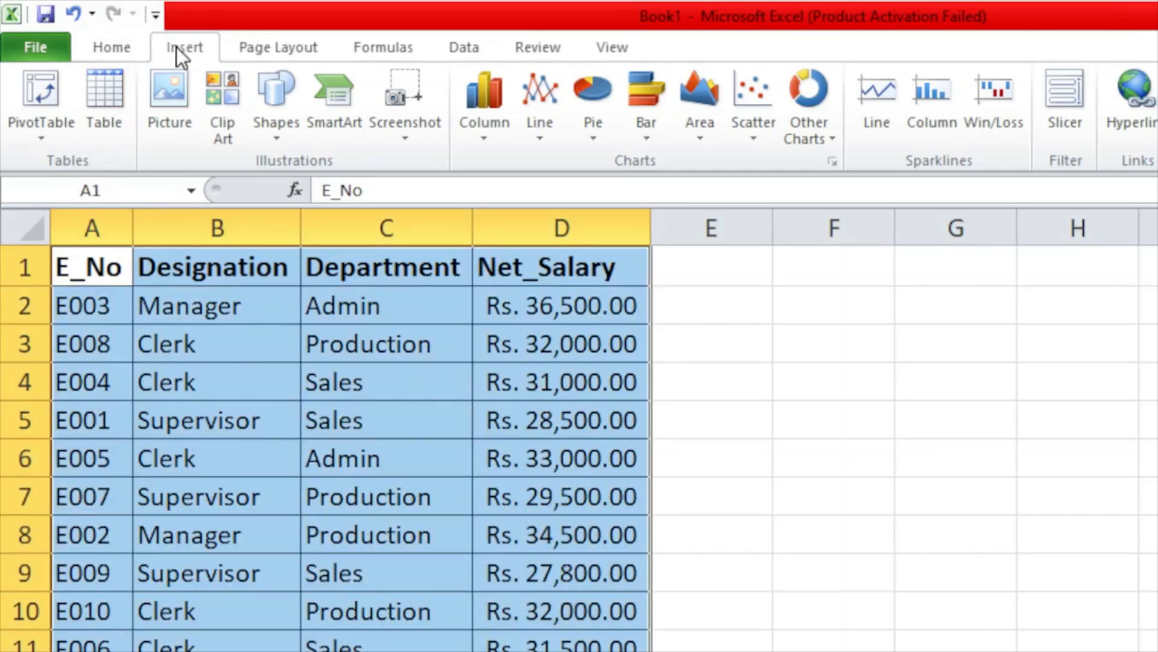
click(53, 134)
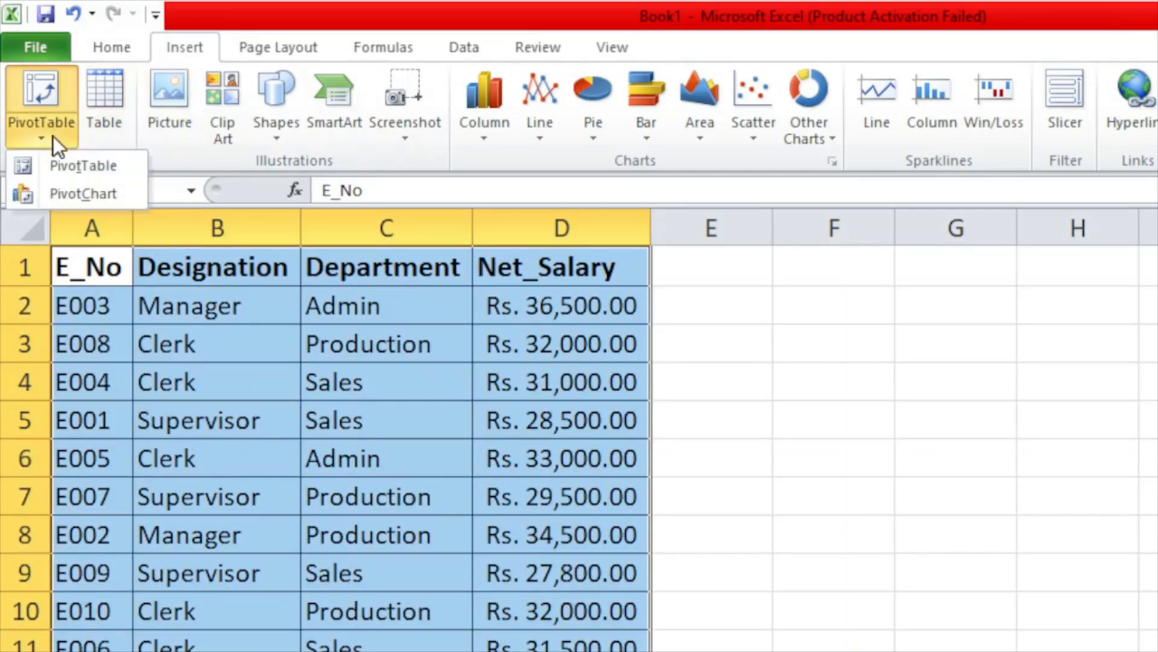
click(58, 168)
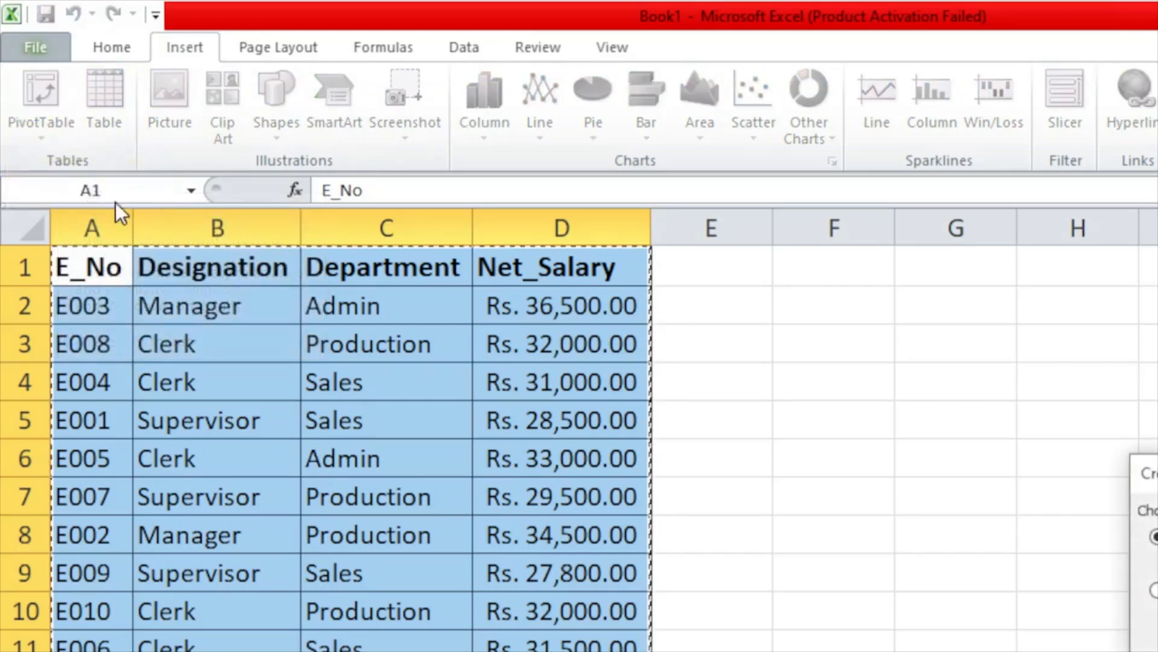
drag(1150, 473, 971, 299)
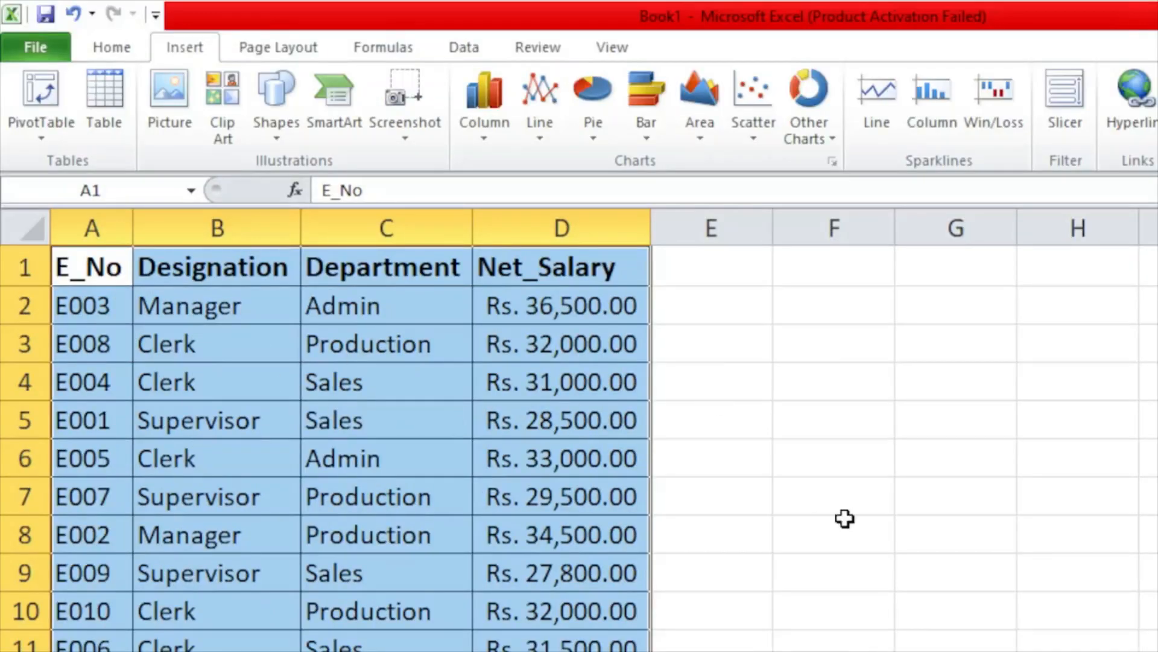
click(753, 420)
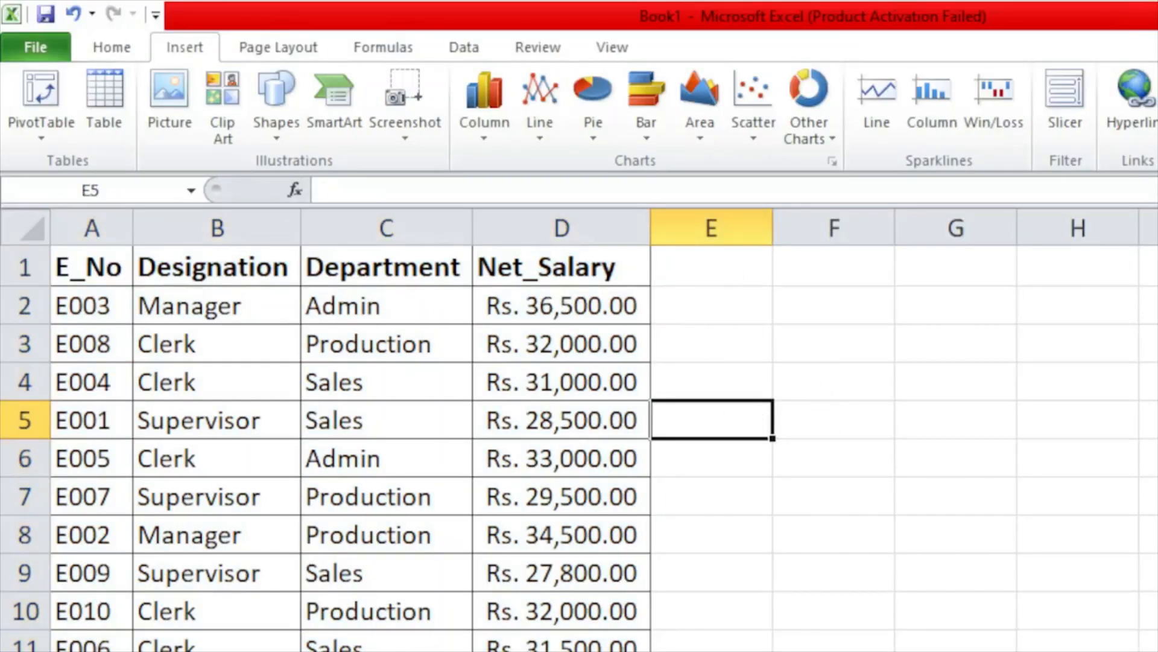
Step: Create a pivot table from the source range Sheet1!$A$1:$D$12, placed in the existing worksheet at cell F1
click(386, 651)
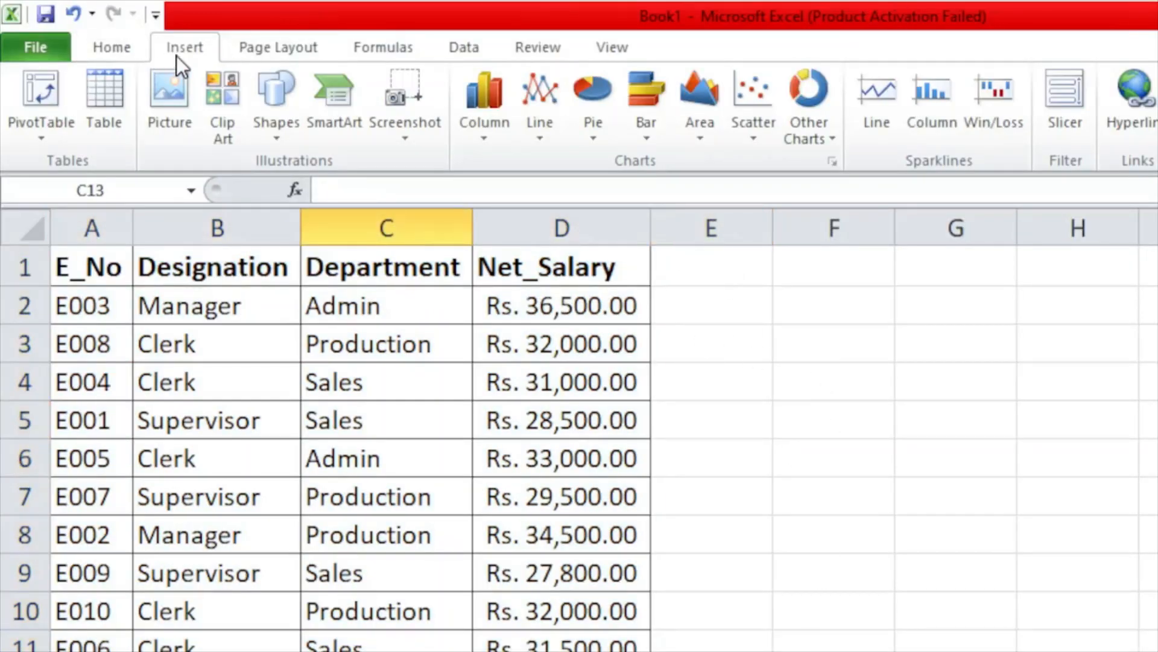
click(38, 106)
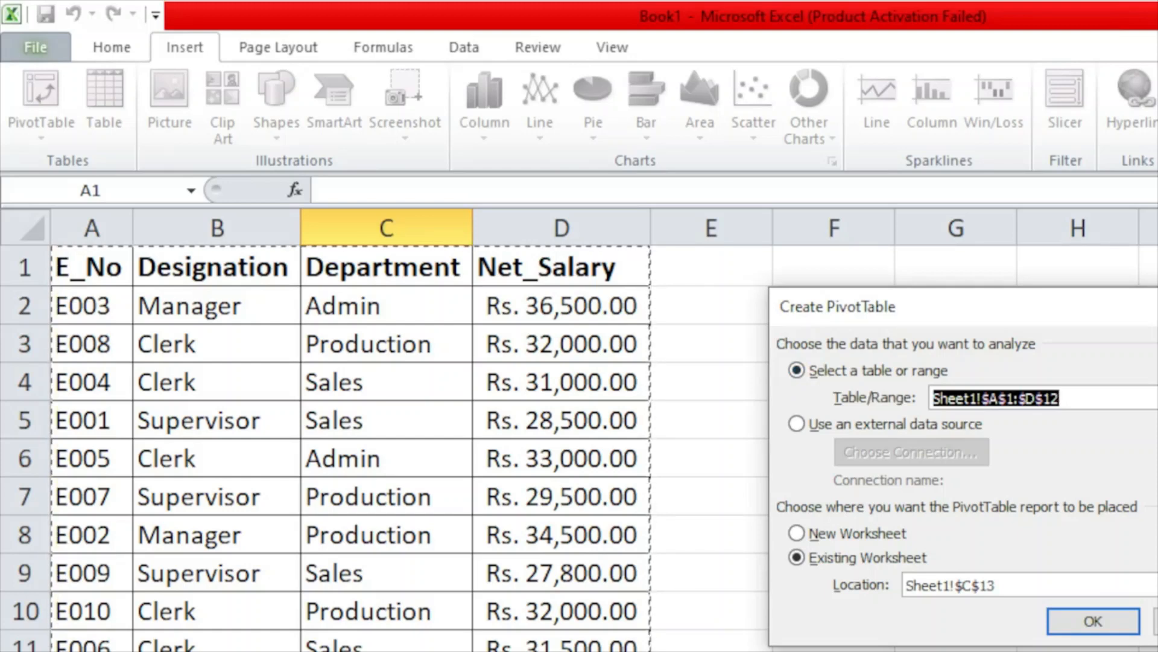
click(1156, 397)
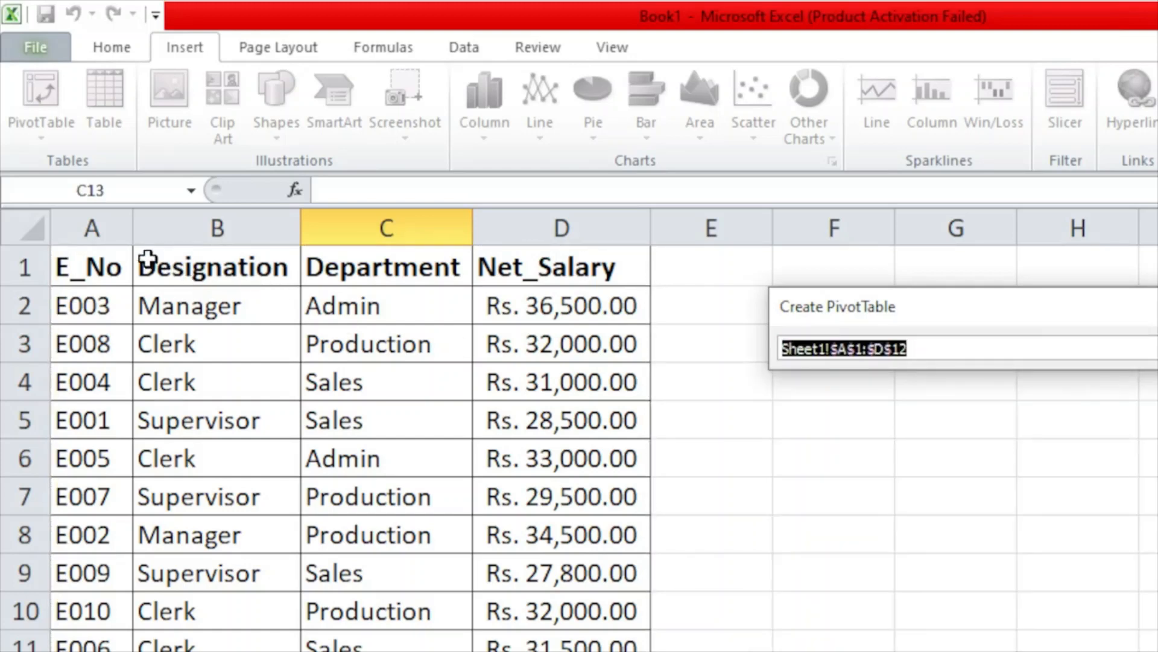
drag(79, 272, 543, 650)
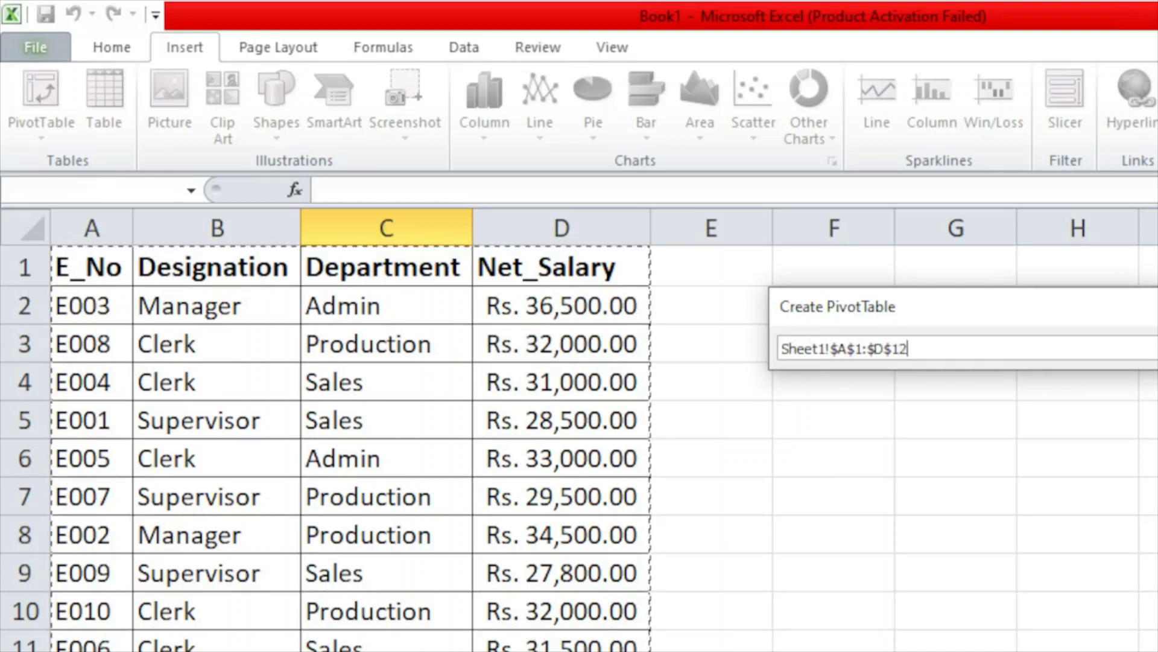
click(1157, 349)
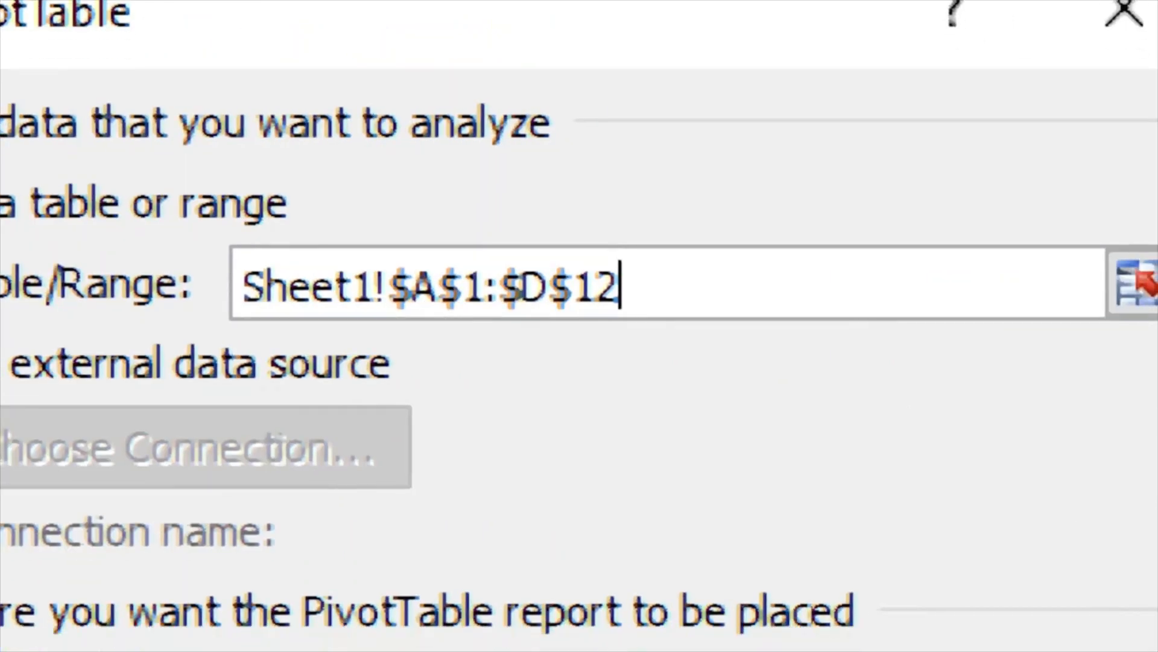
click(1133, 296)
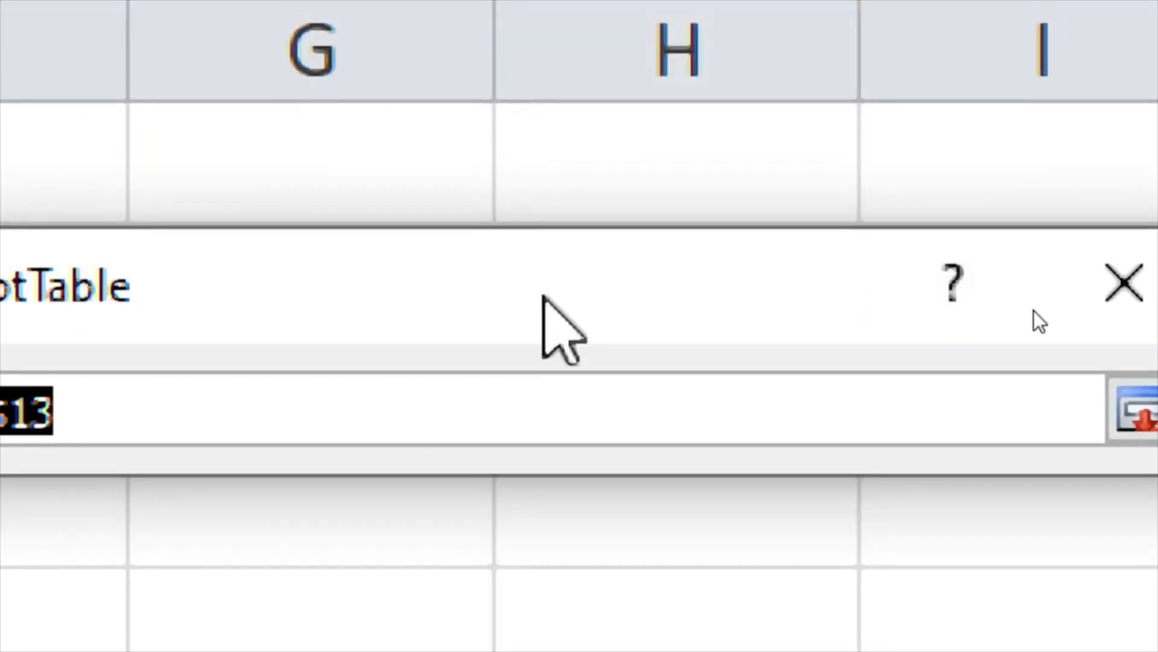
drag(543, 21, 1103, 230)
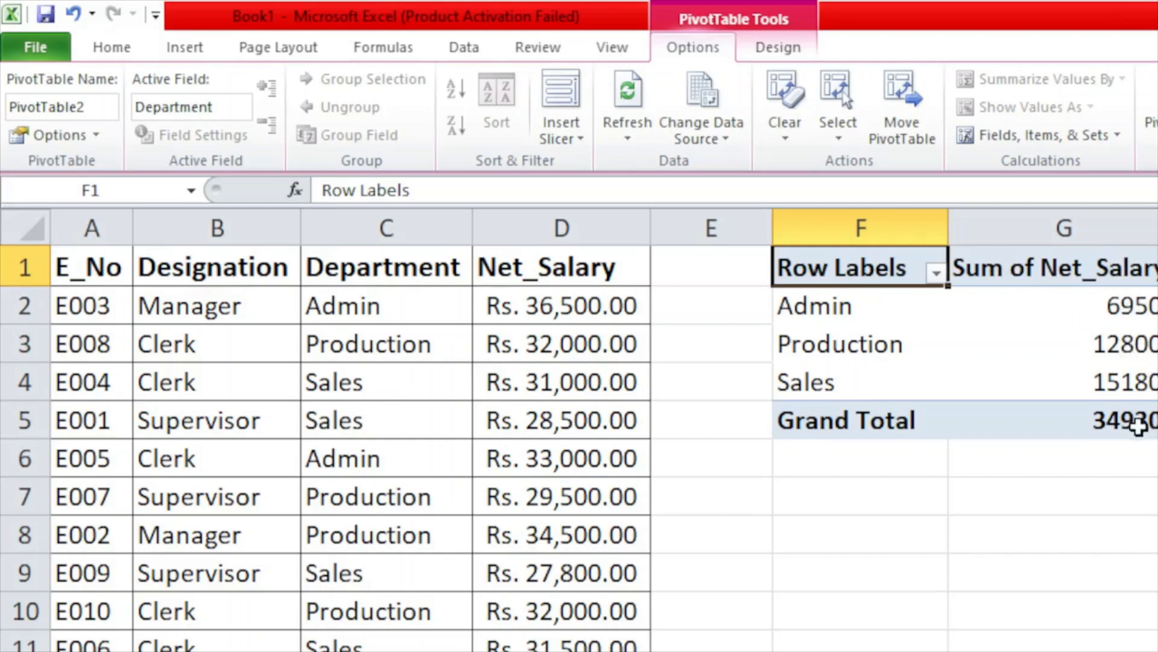
Step: Rename the pivot table's Row Labels header in cell F1 to Department
mouse_move(1152, 420)
double_click(838, 267)
drag(918, 266, 757, 266)
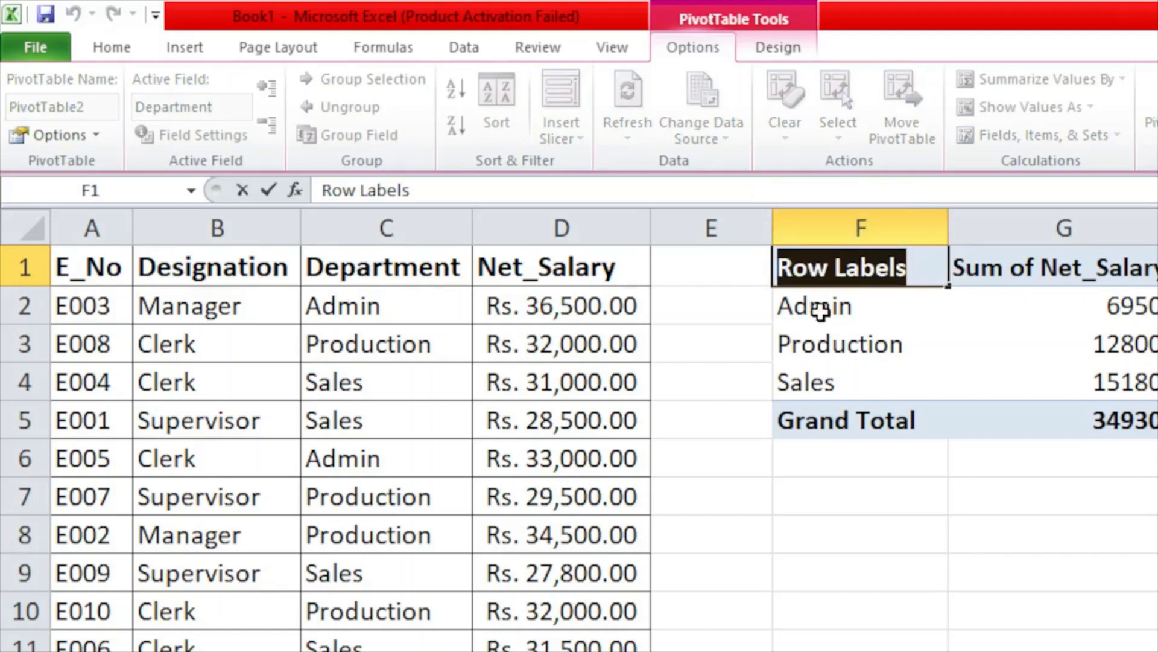
text(De)
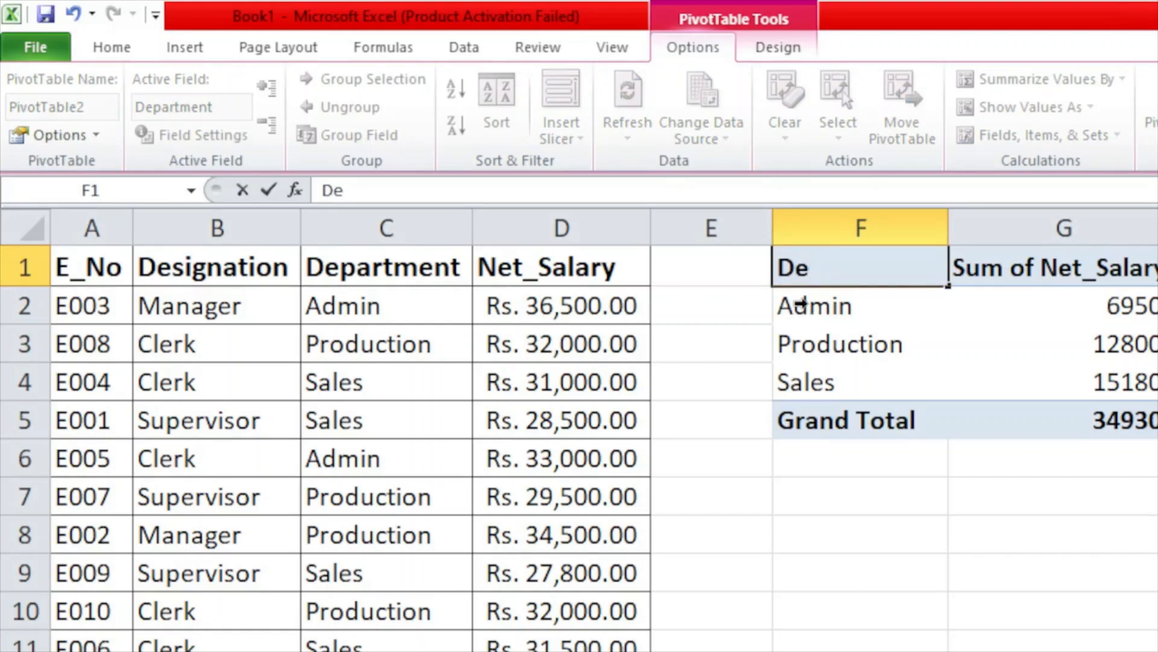
text(partment)
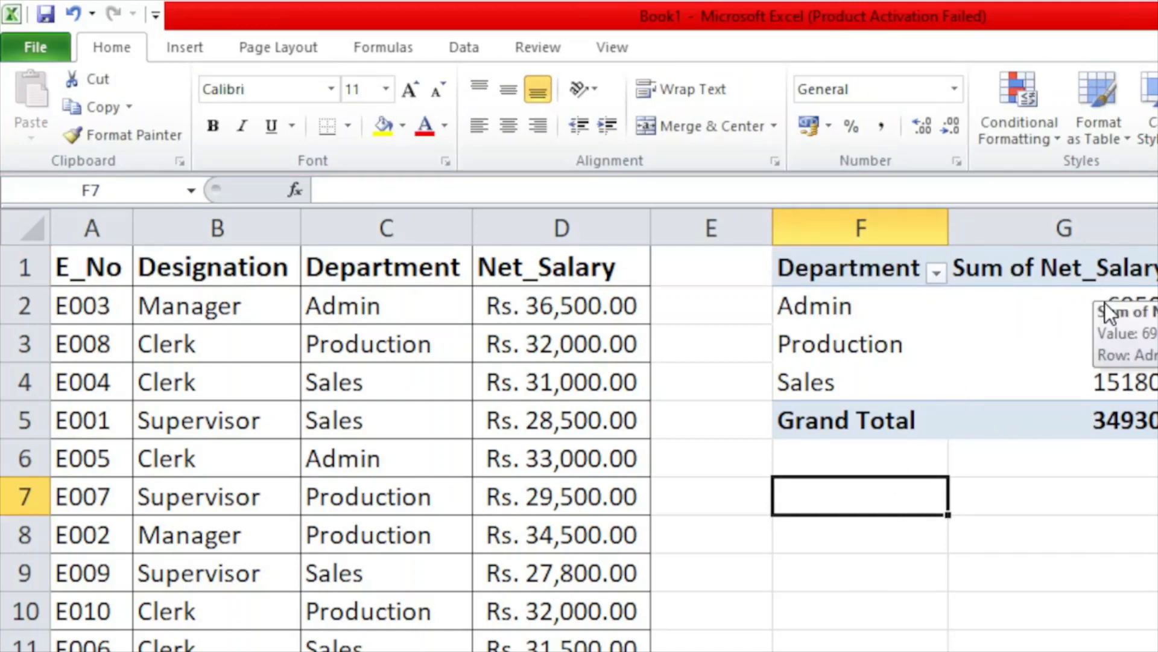
mouse_move(1104, 353)
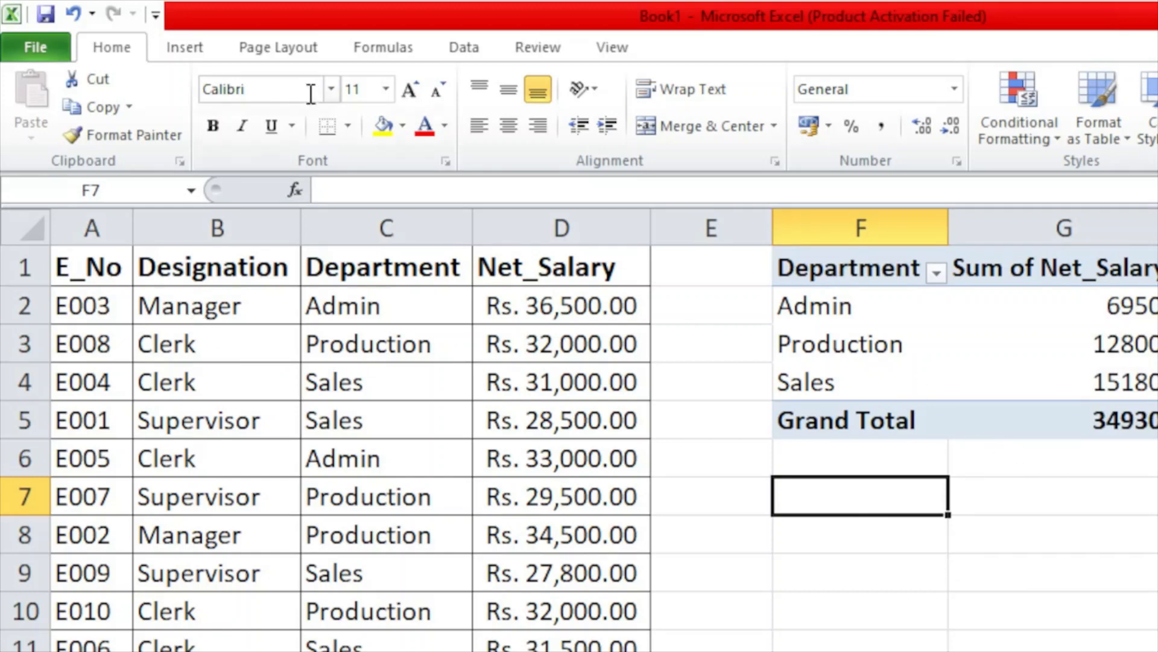
Step: Create a second pivot table from the employee data in A1:D12, placed in the existing worksheet at cell F7
click(199, 41)
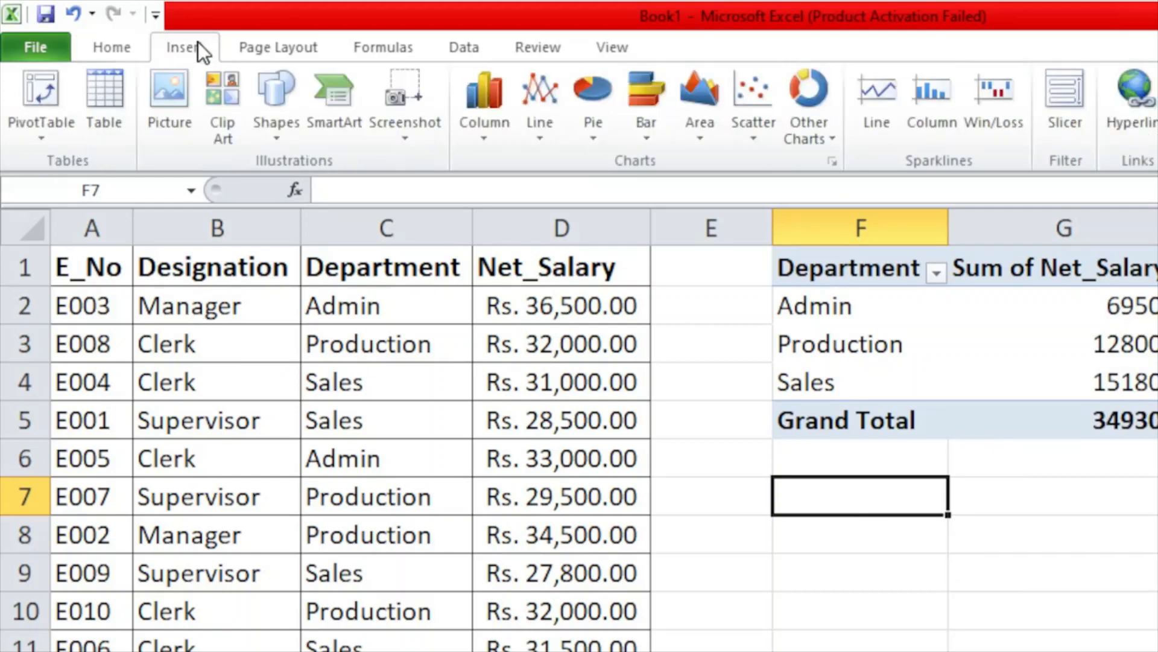
drag(85, 271, 561, 645)
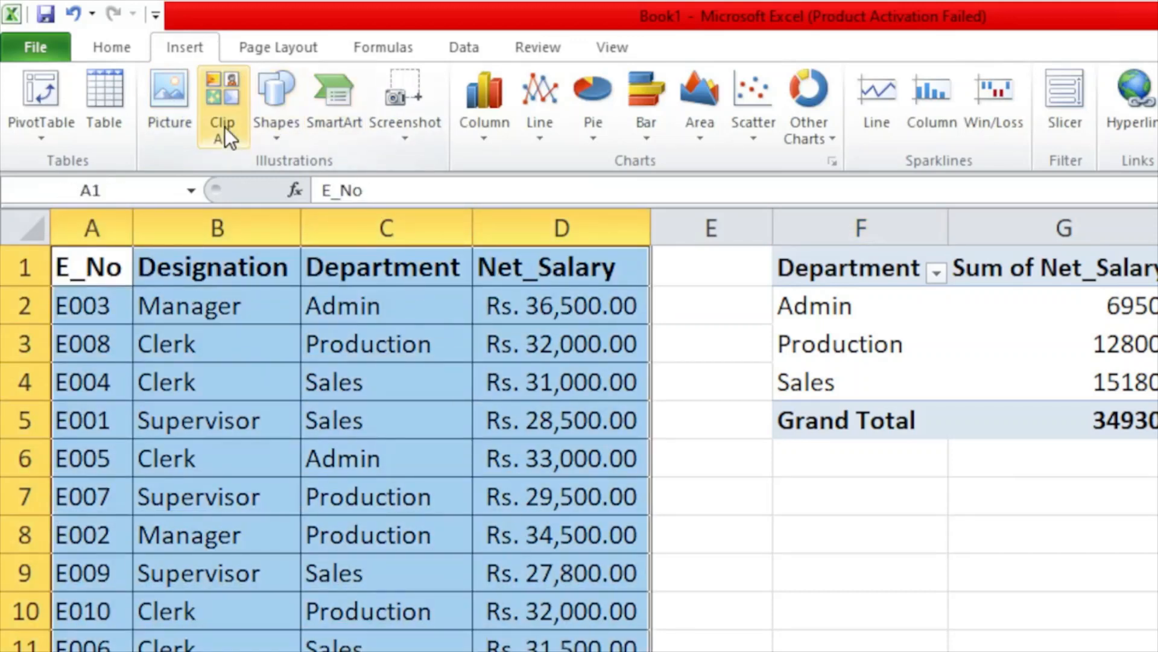
click(49, 129)
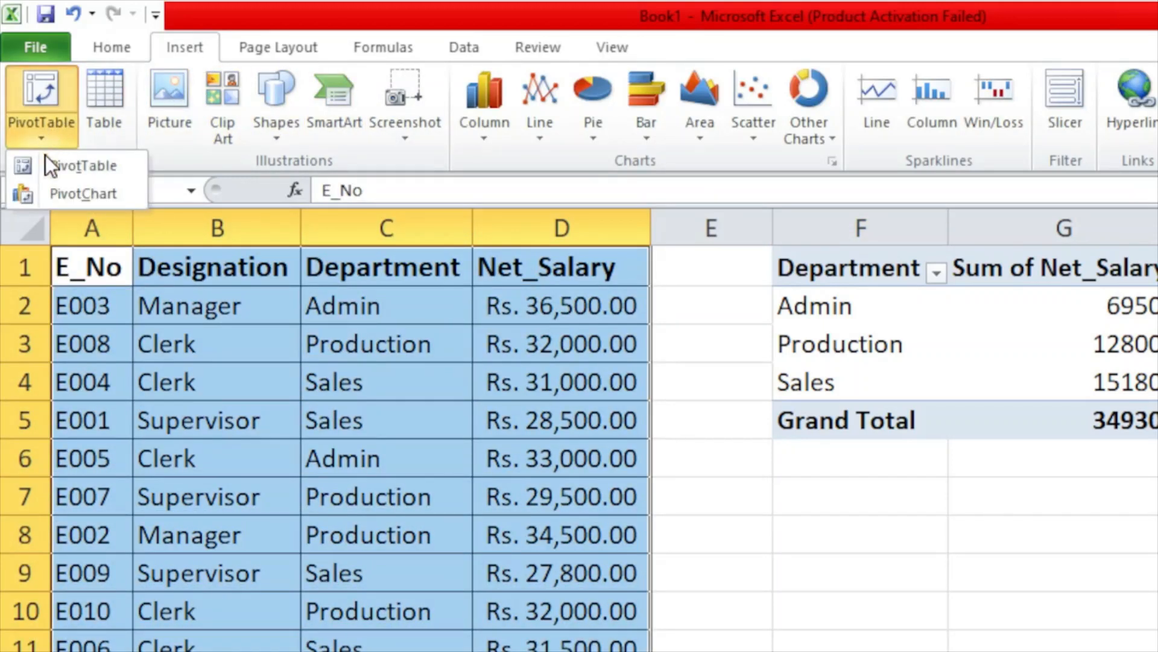
click(52, 168)
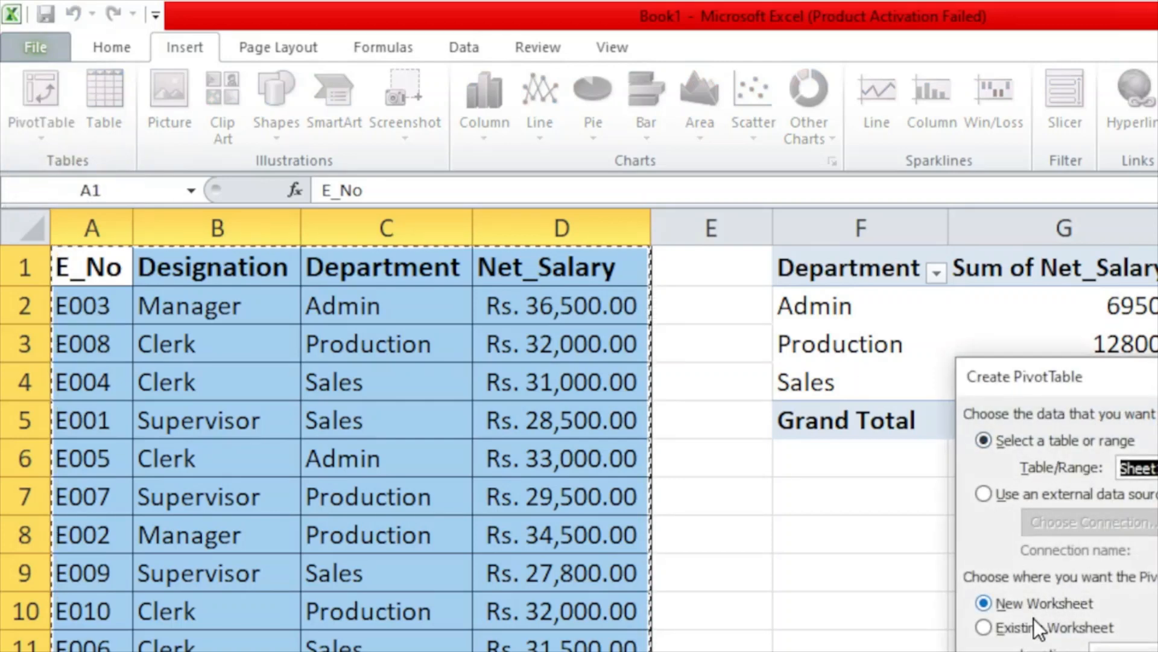
click(1008, 628)
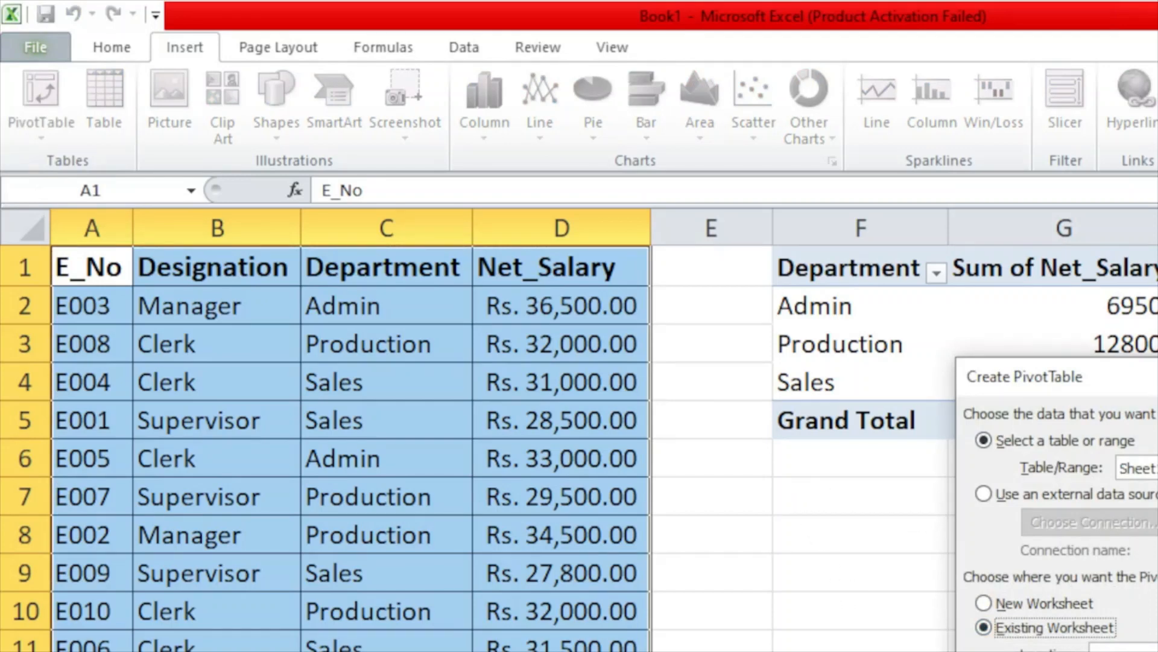
click(835, 505)
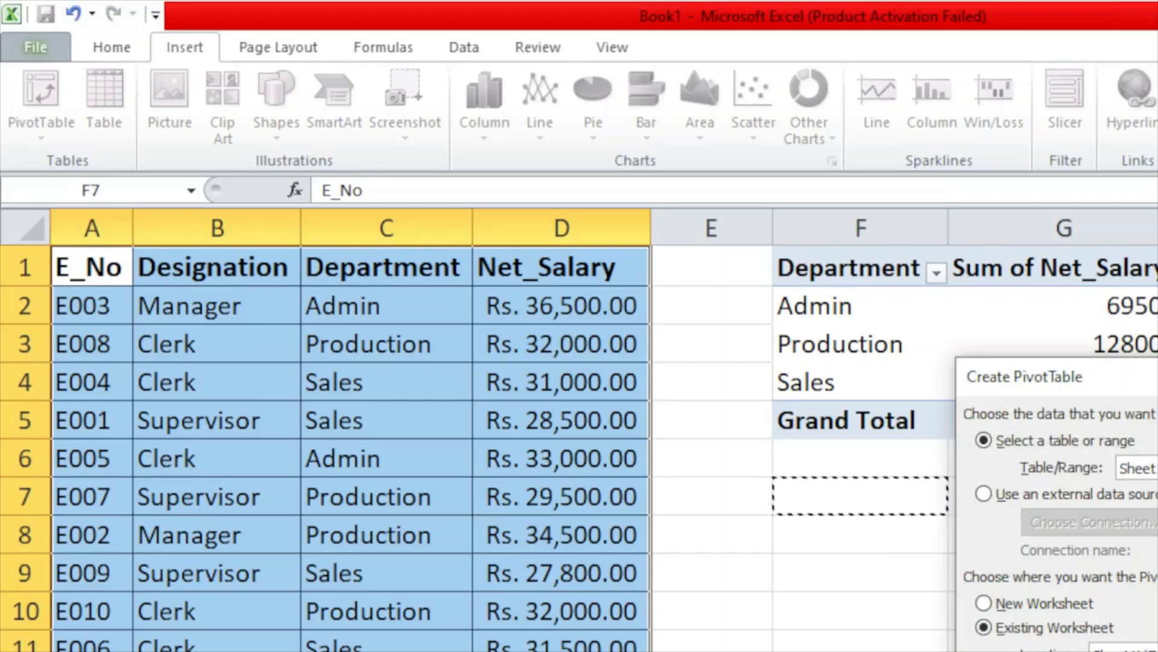
key(Return)
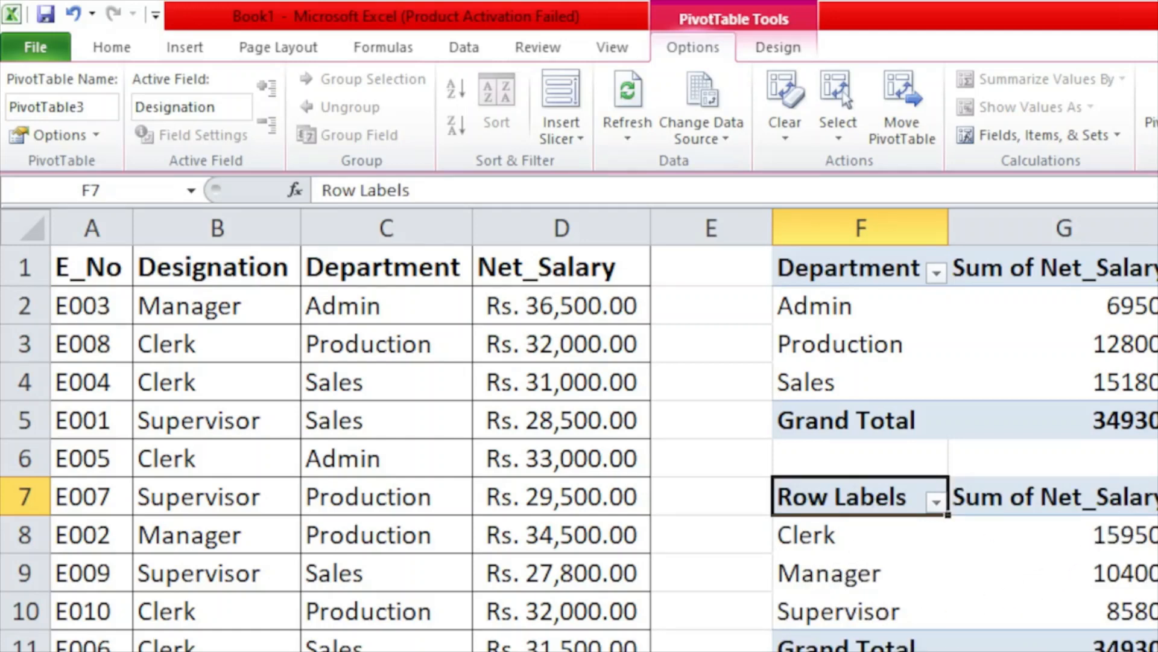
Step: Summarize the Net_Salary value field of the designation pivot table by Count
mouse_move(1108, 551)
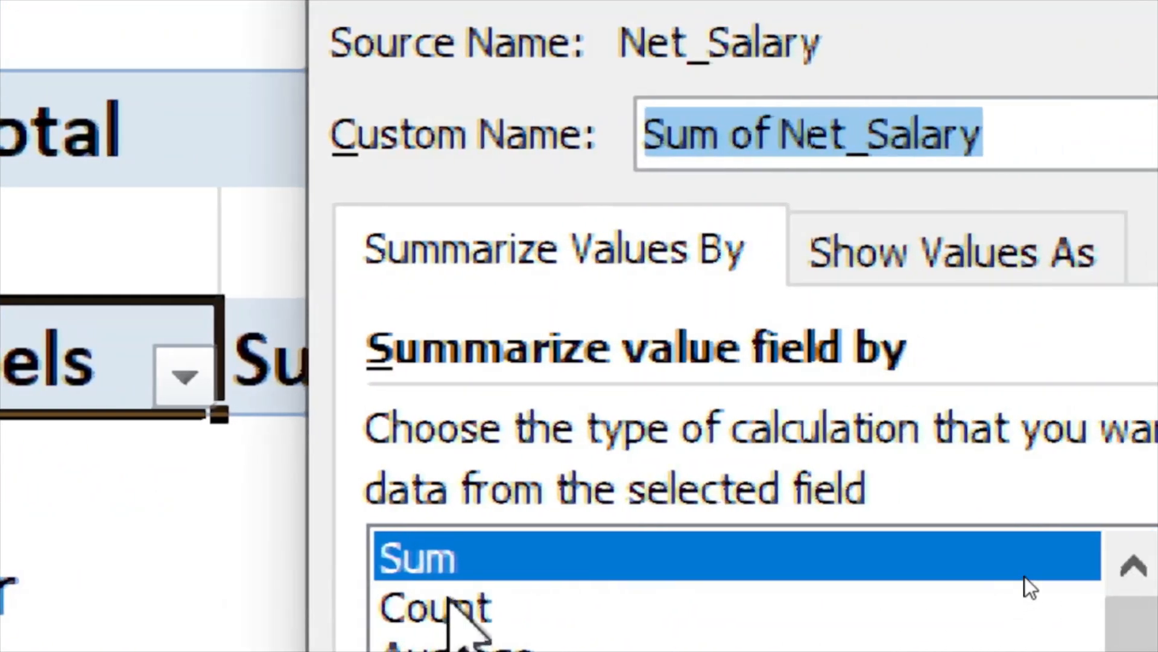
click(449, 604)
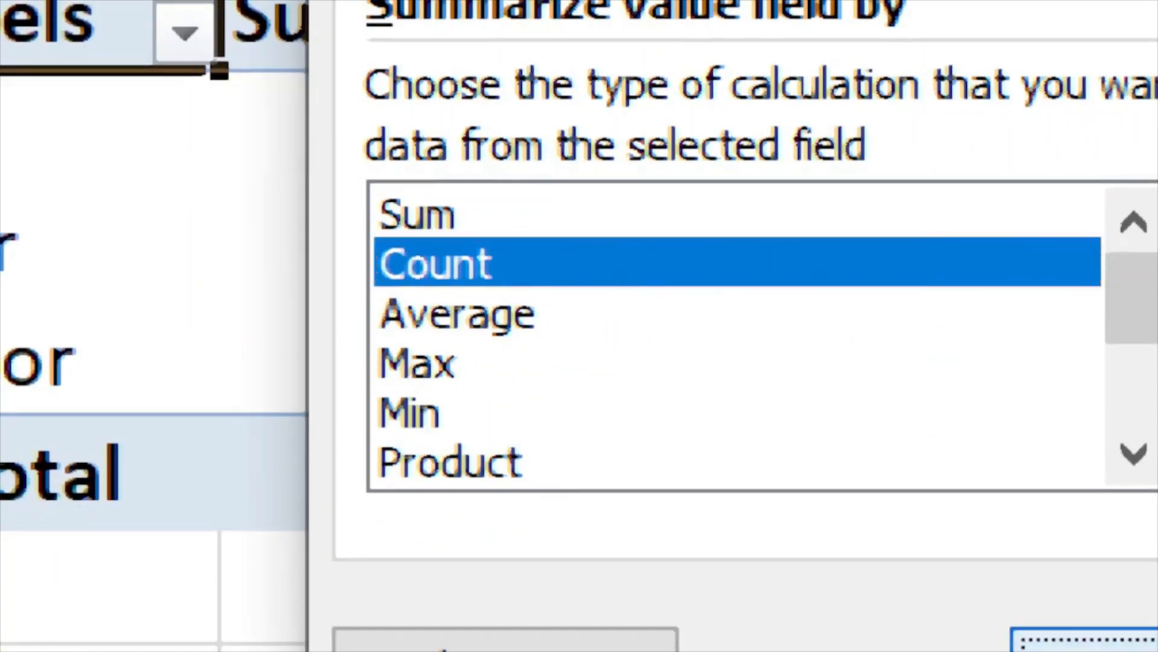
click(1086, 643)
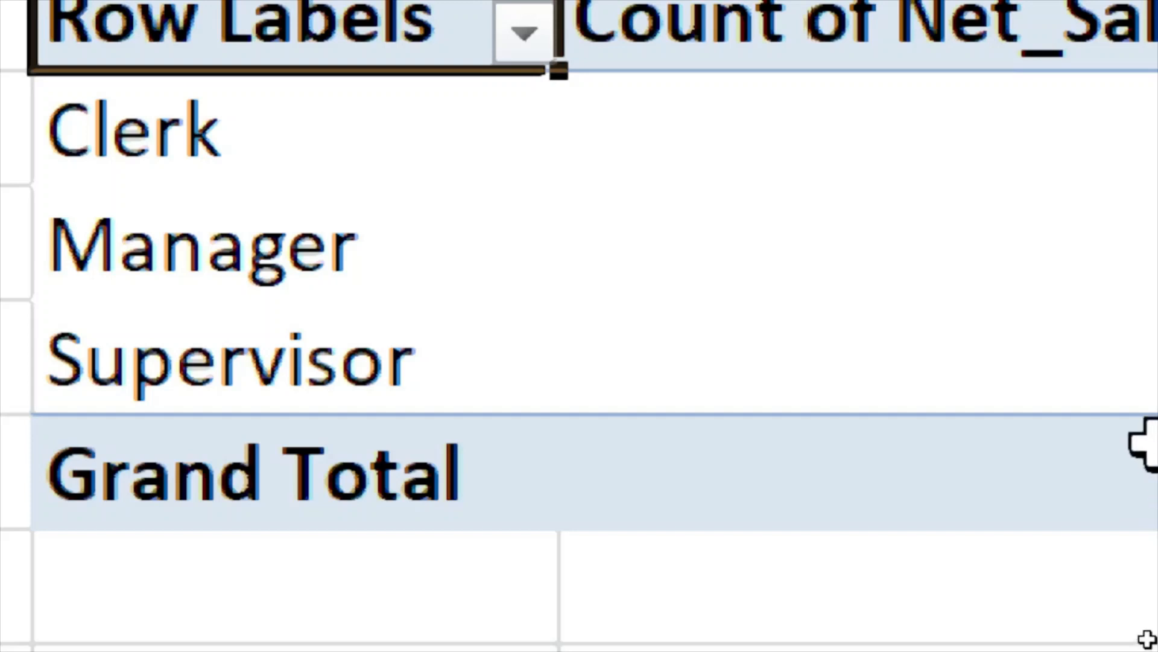
click(350, 640)
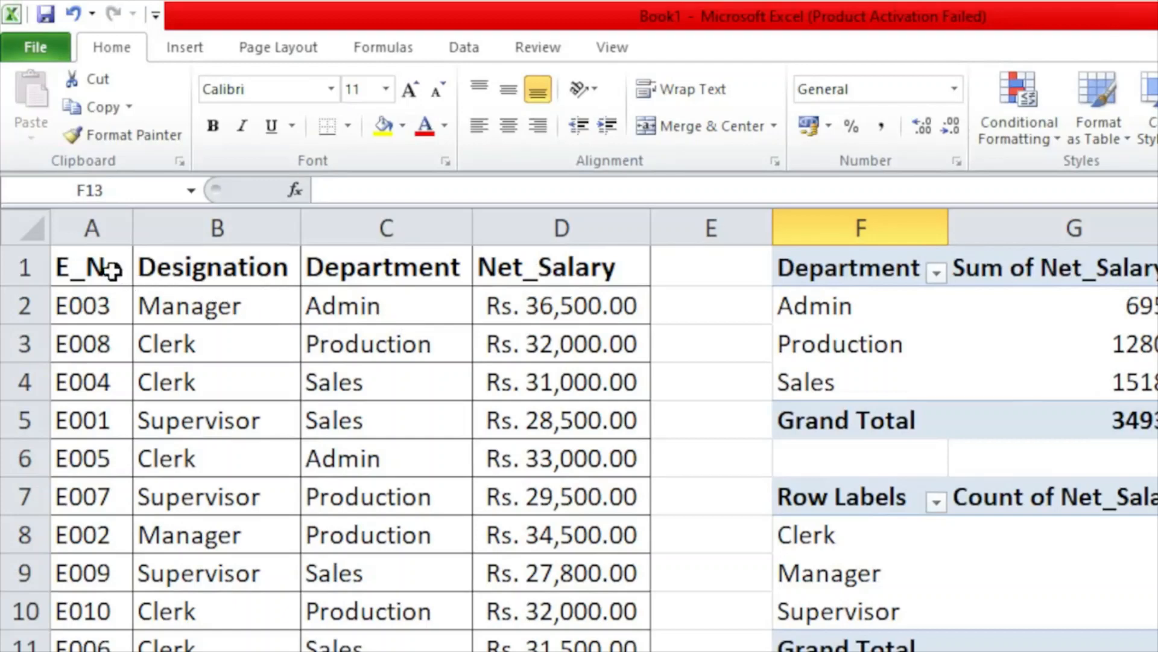
Step: Create a pivot table from A1:D12 in the existing worksheet at A14, with Designation nested under Department and the sum of Net_Salary
drag(116, 269, 561, 651)
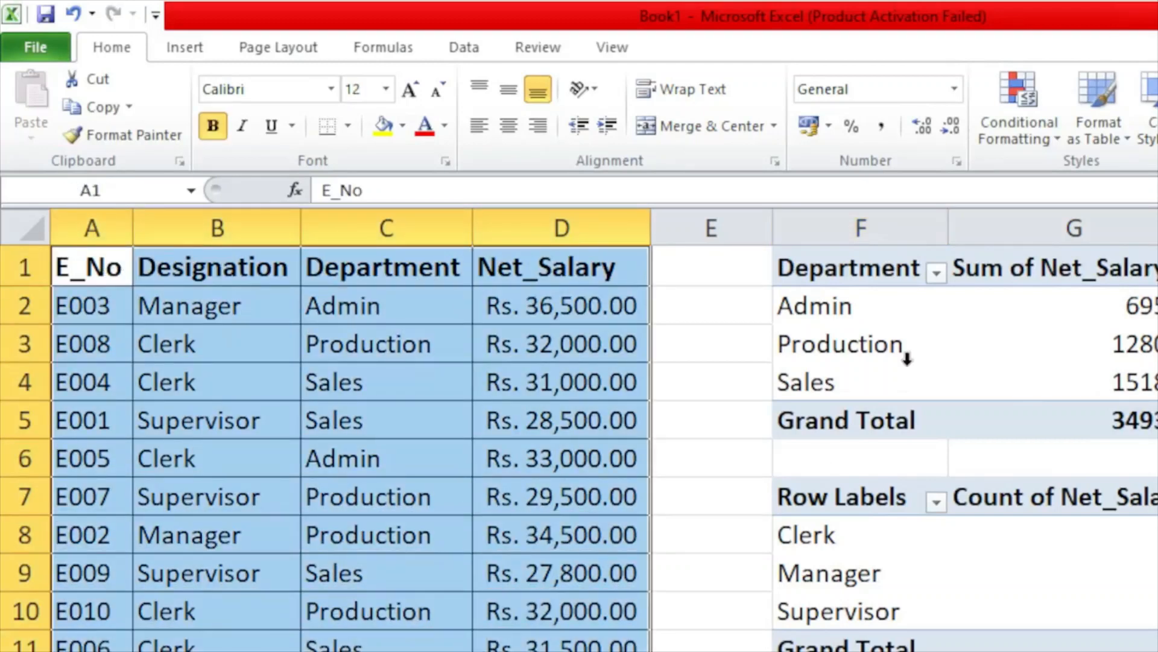
click(203, 47)
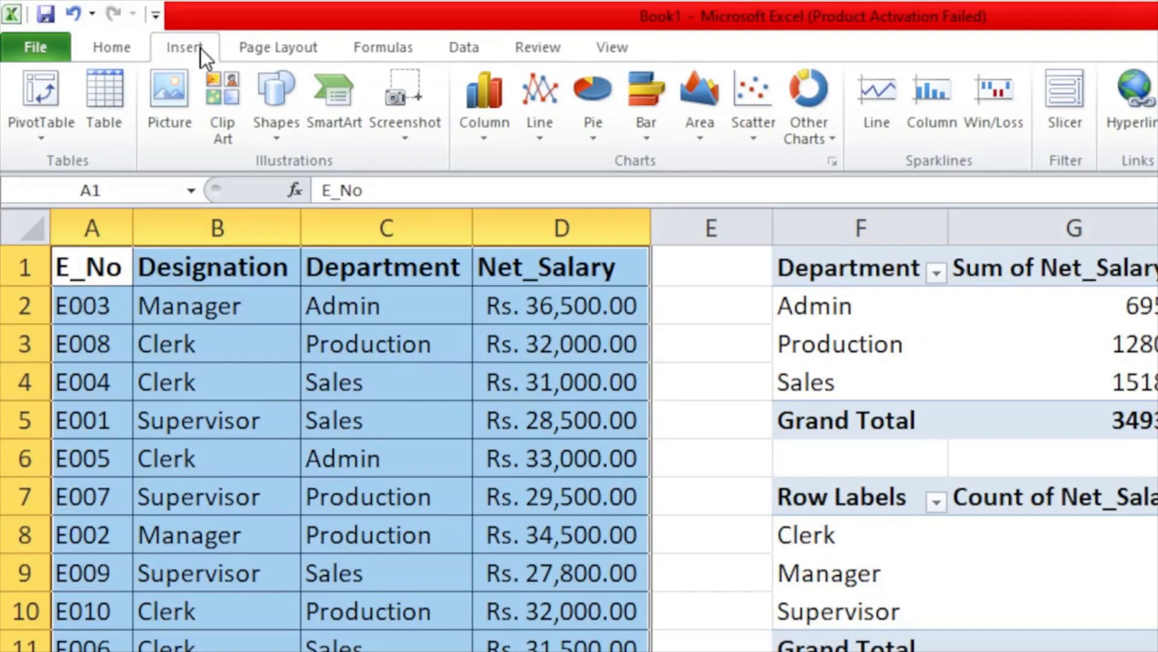
click(46, 107)
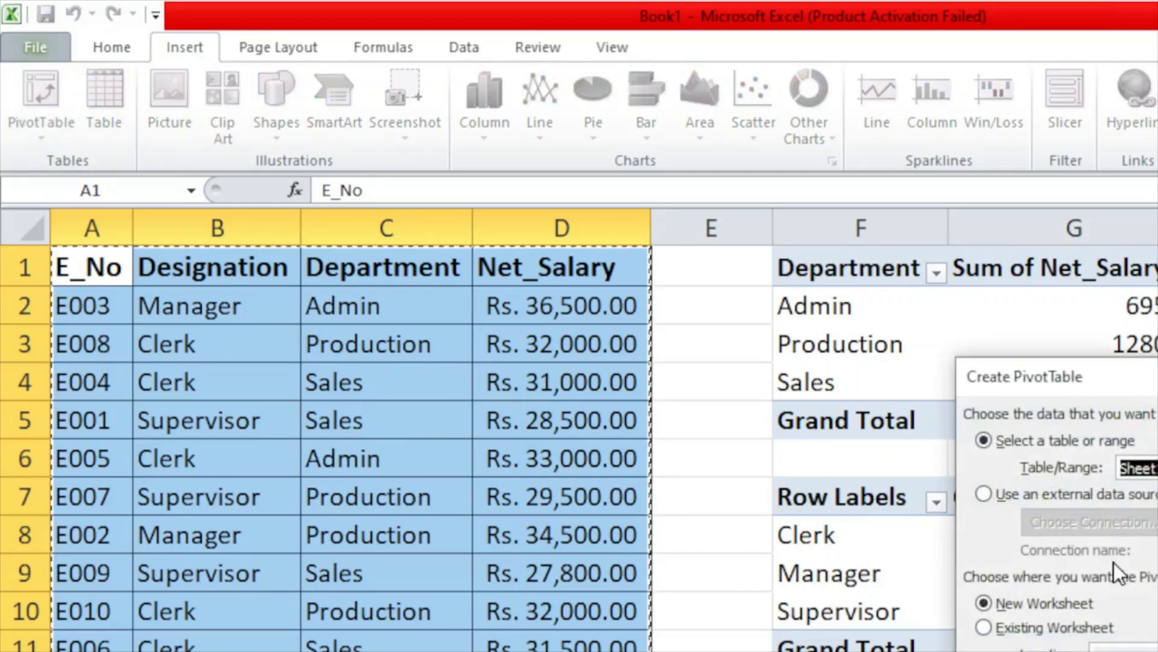
click(995, 629)
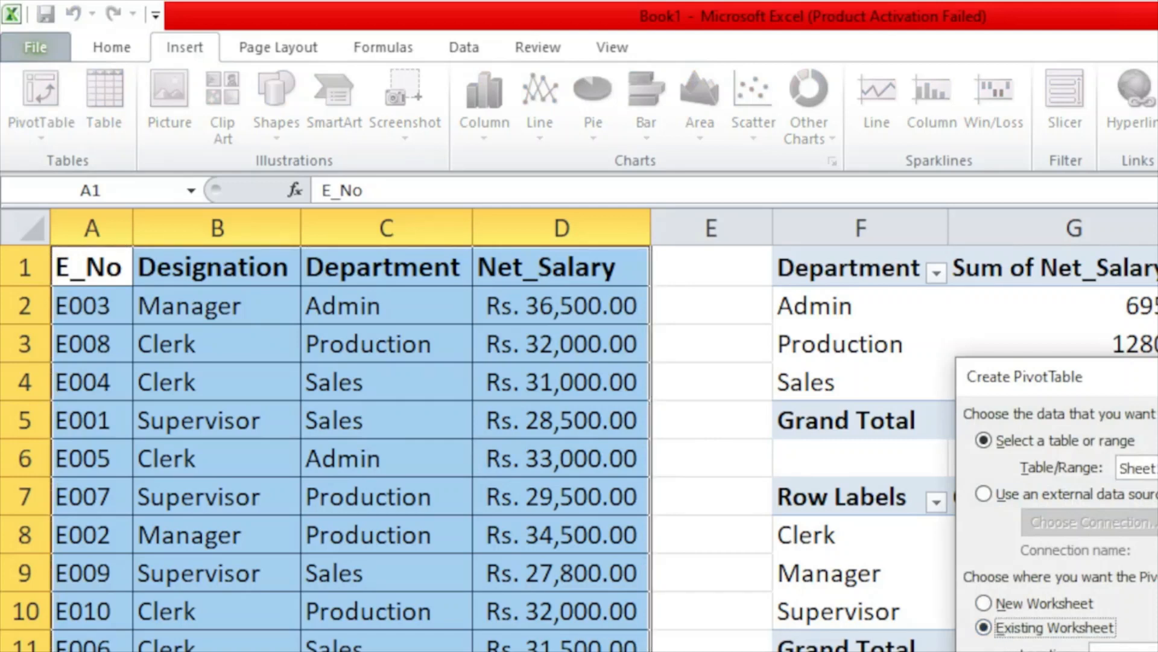
click(90, 651)
key(Return)
scroll(579, 447, down, 1)
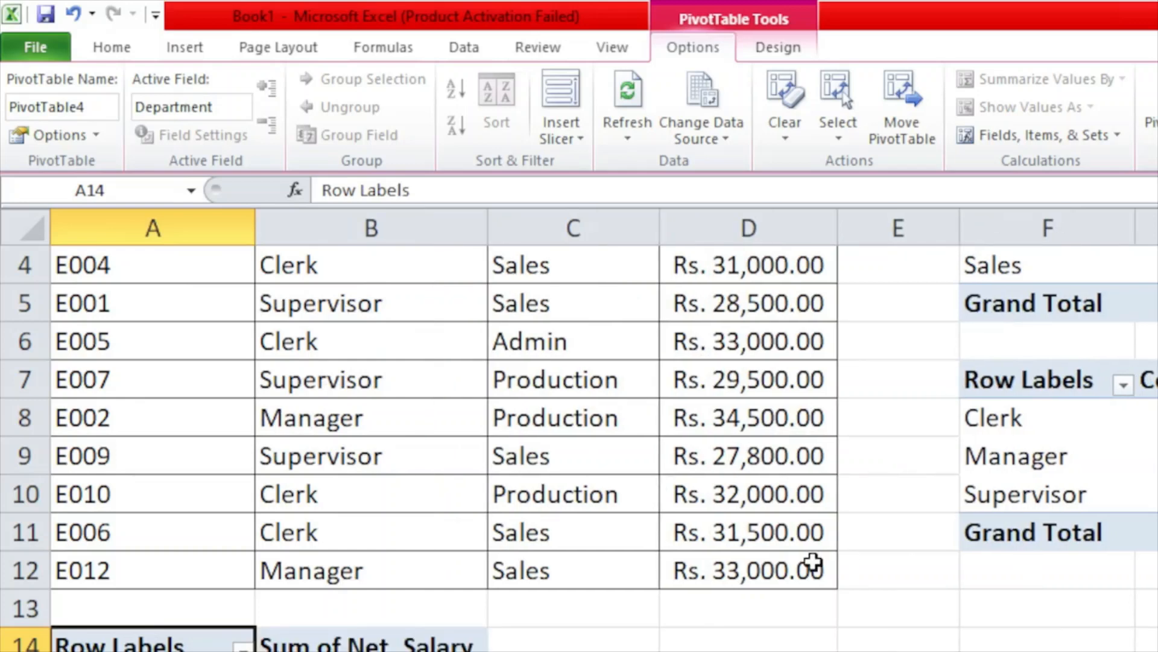
scroll(813, 563, down, 2)
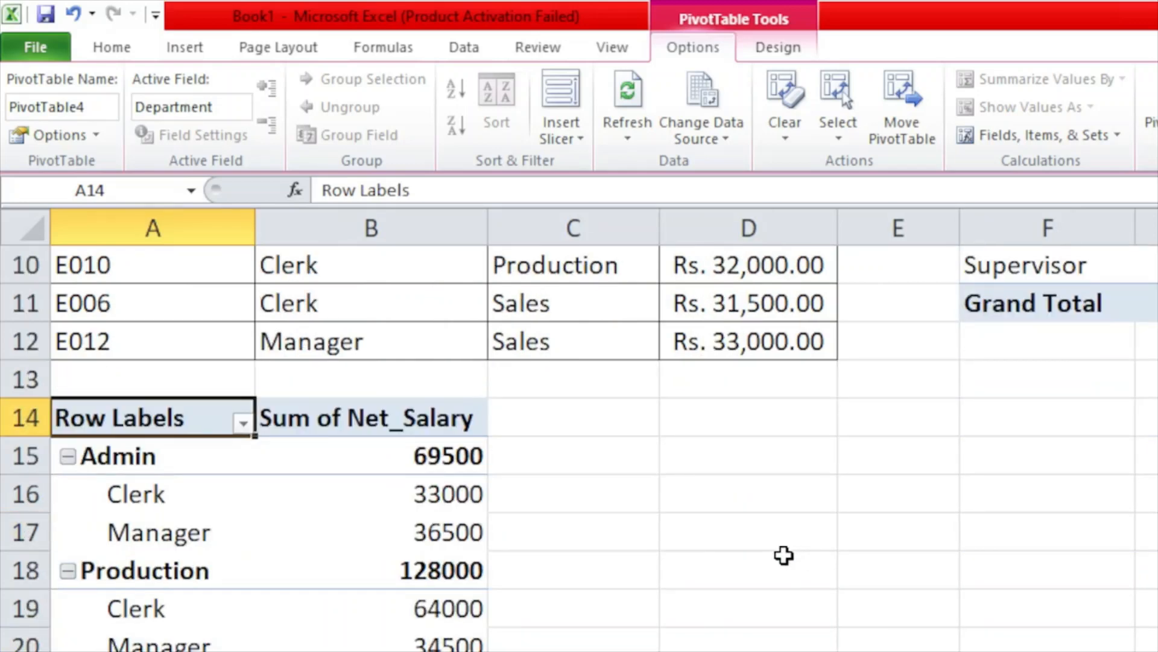
scroll(783, 555, down, 2)
scroll(779, 560, up, 1)
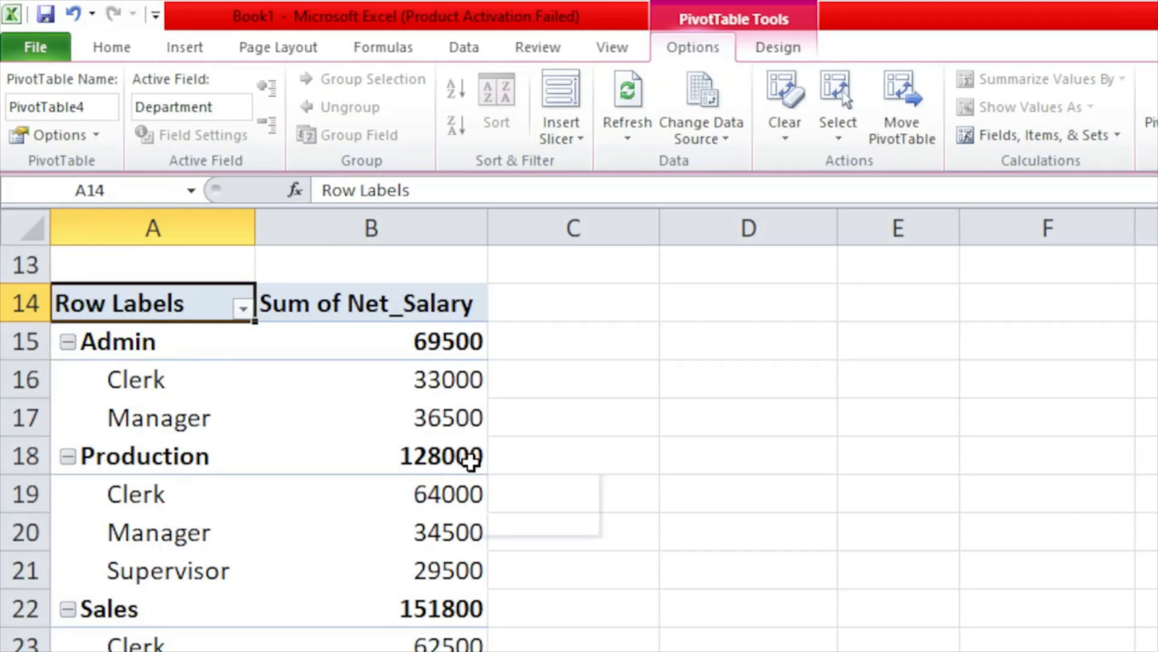
mouse_move(470, 460)
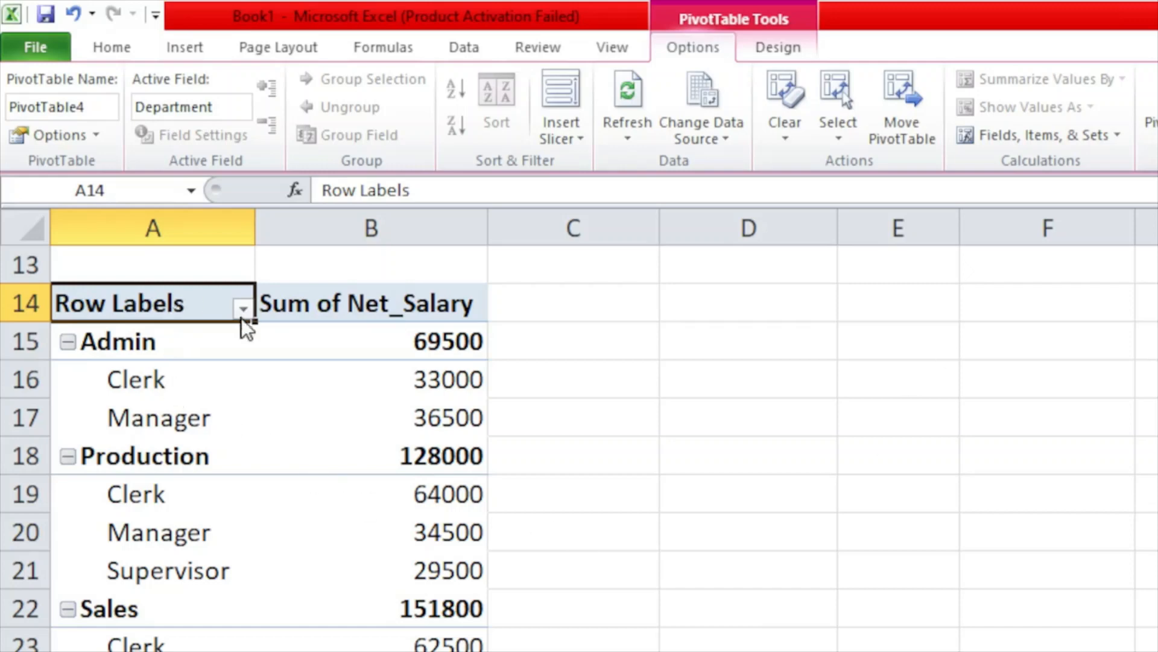
Step: Rename the Row Labels header in cell F7 to Designation
scroll(259, 390, up, 4)
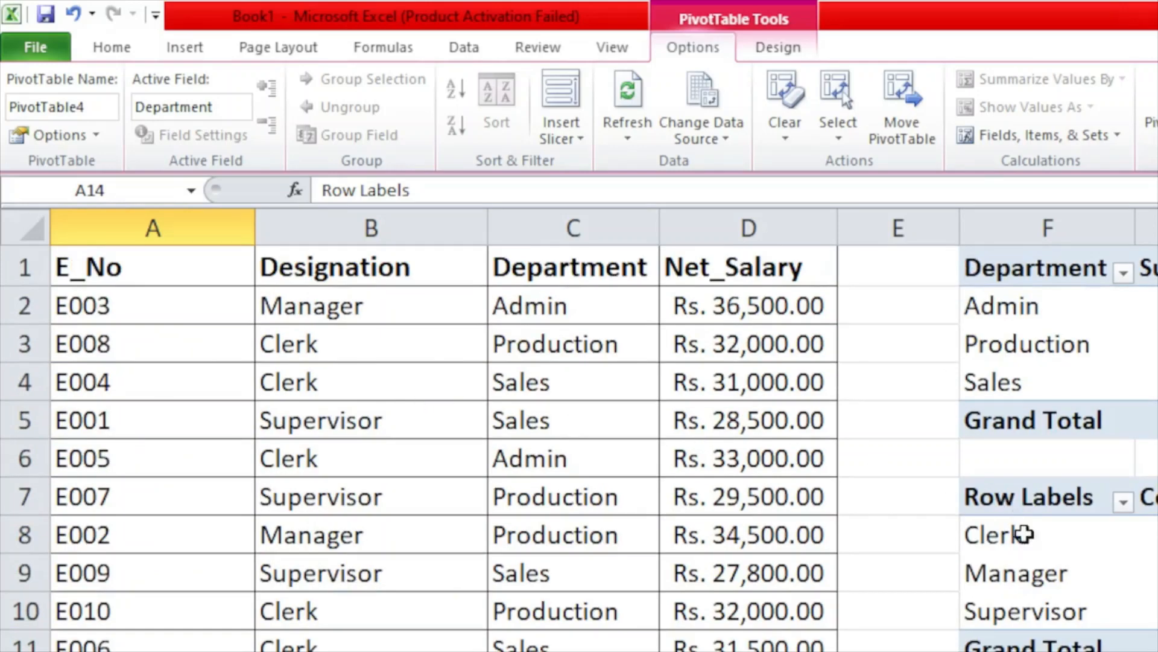
click(1051, 493)
double_click(1097, 498)
drag(1097, 498, 900, 501)
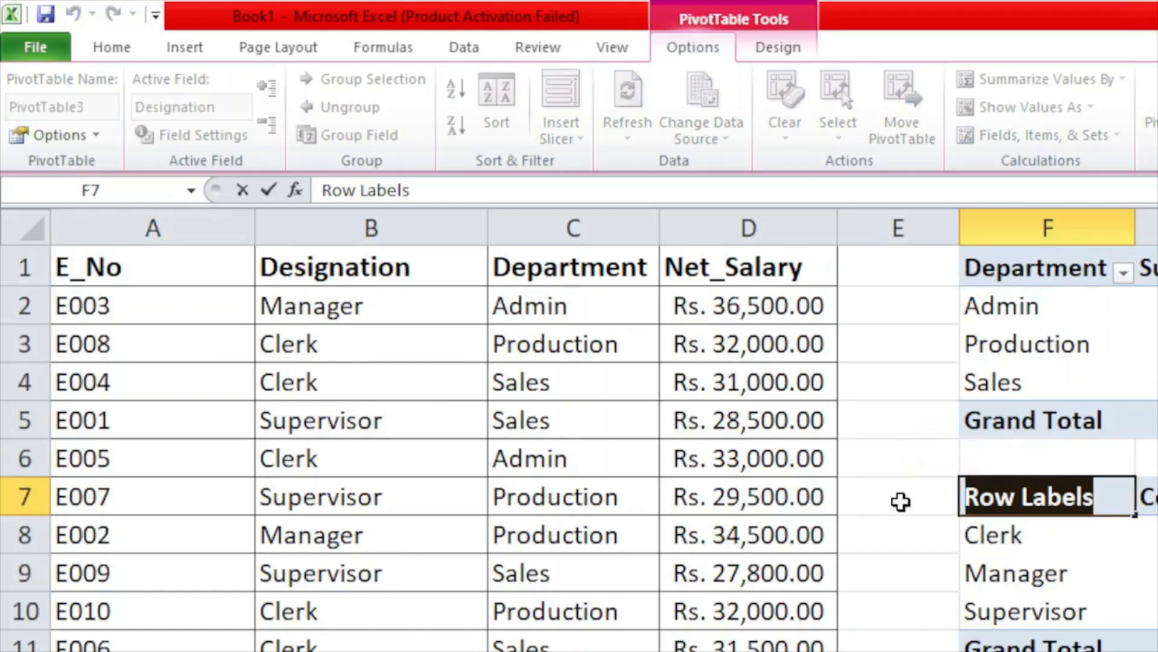
text(Desig)
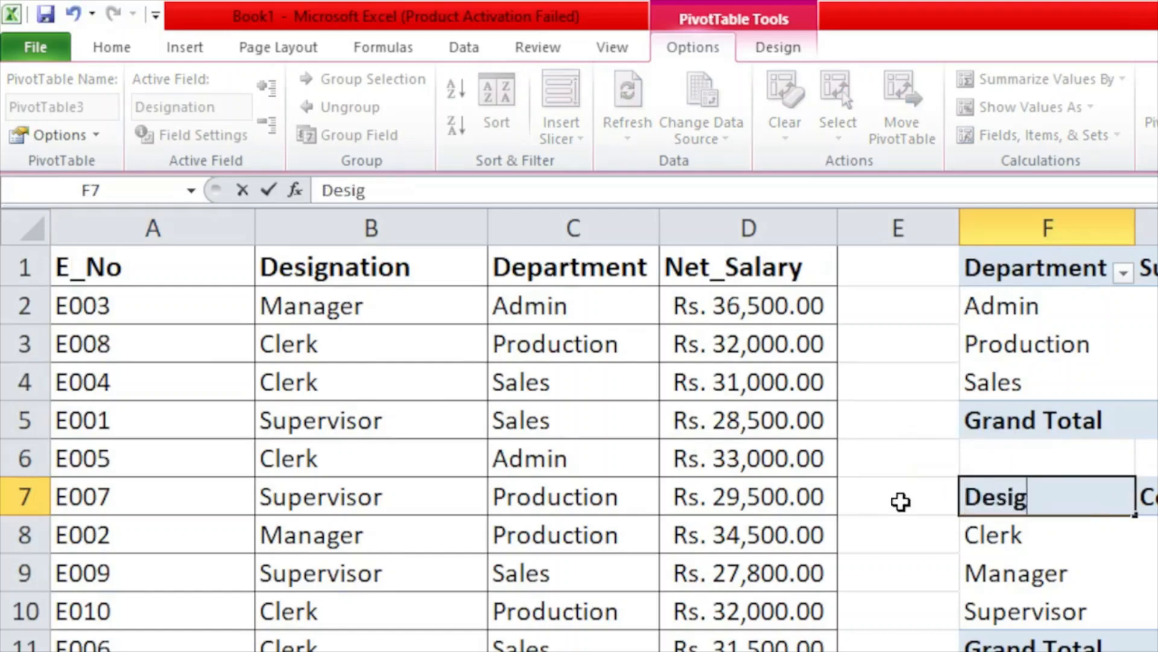
text(nation)
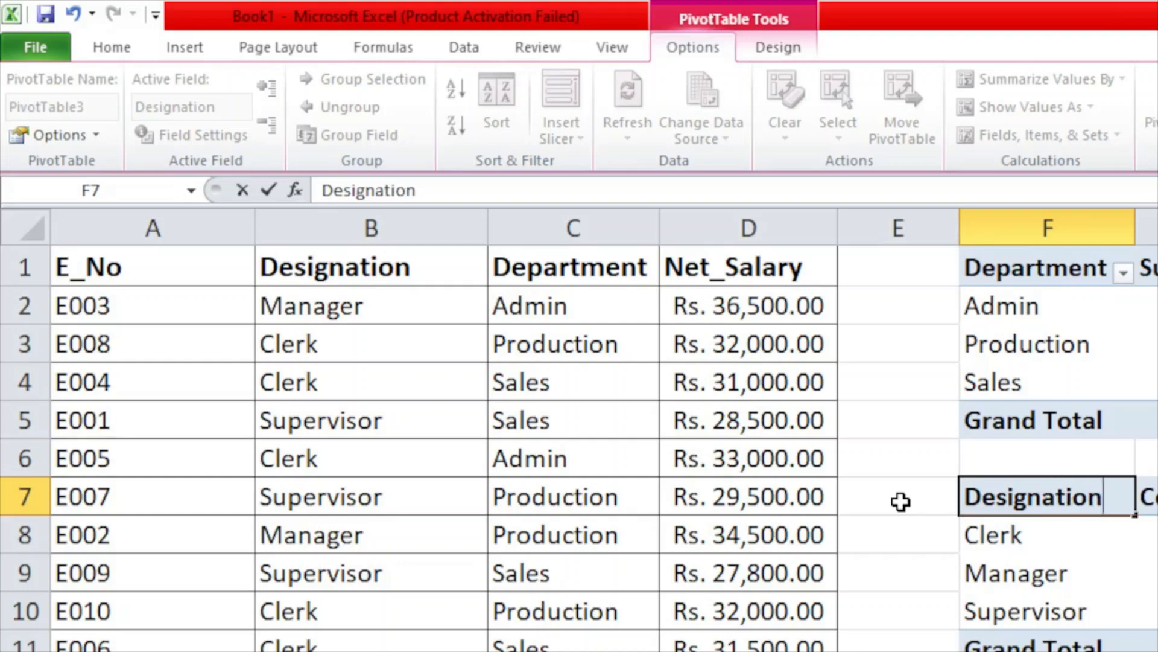
click(1047, 651)
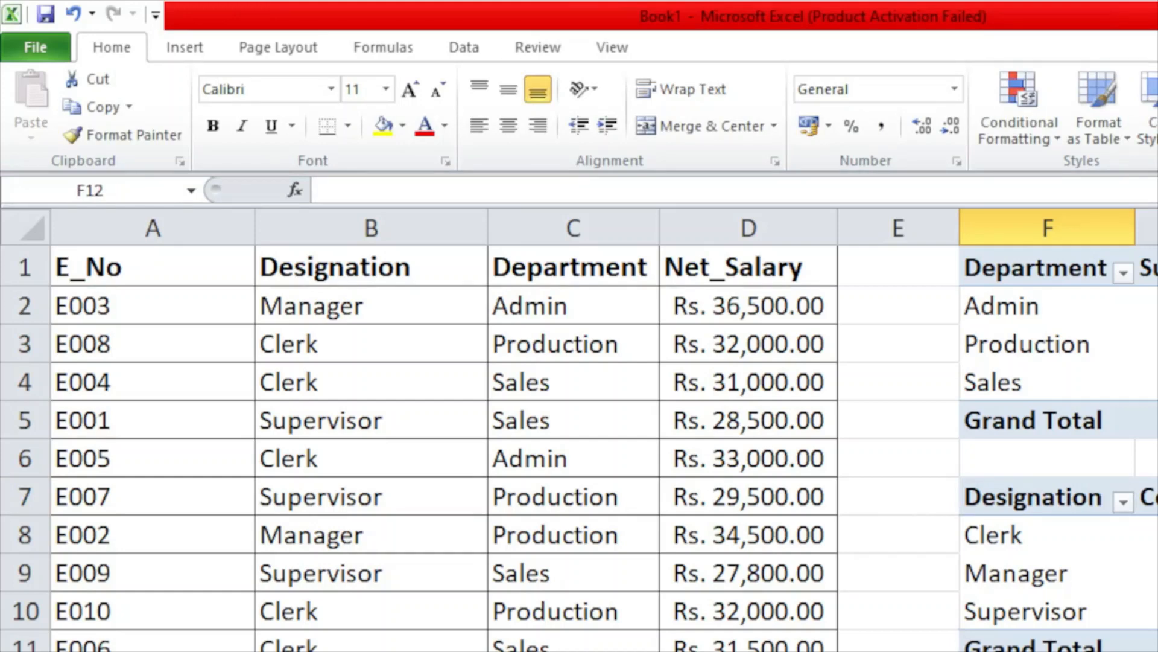
click(898, 651)
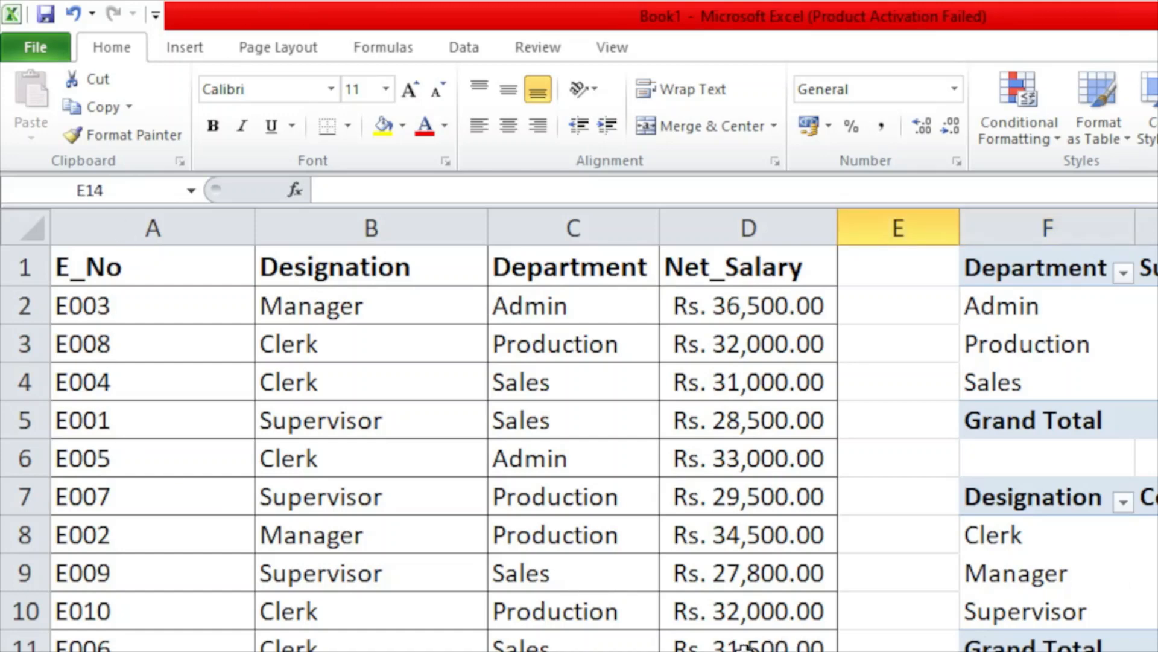
Step: Copy the employee data in A1:D12 to cell A1 of the next, empty worksheet
drag(116, 266, 724, 650)
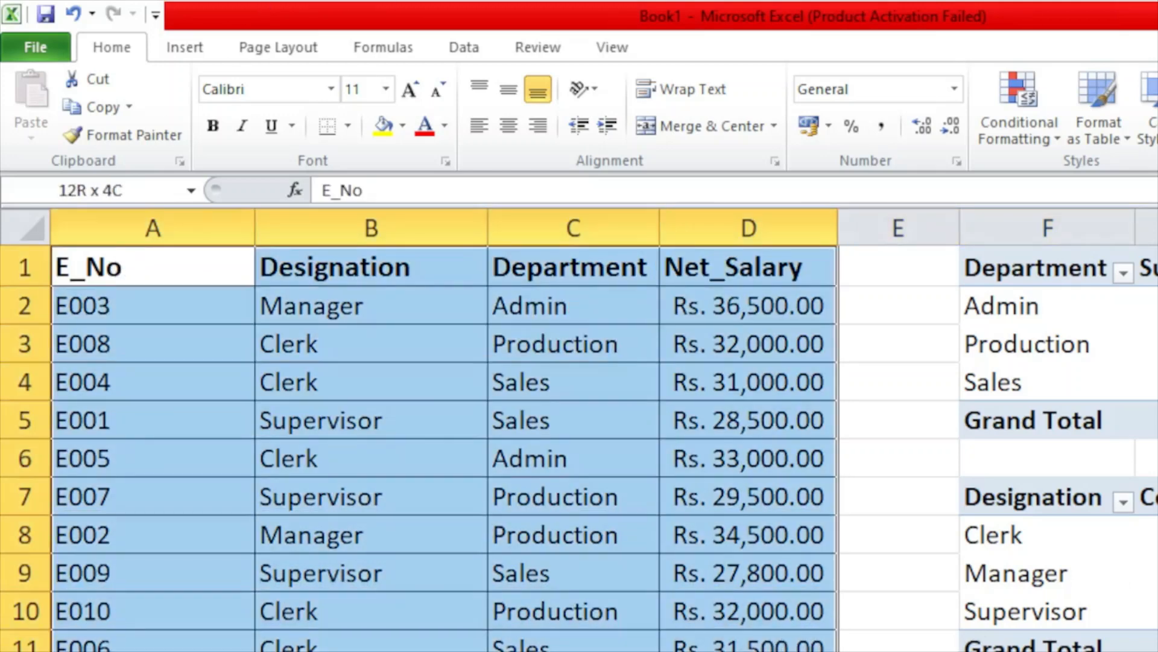
right_click(542, 474)
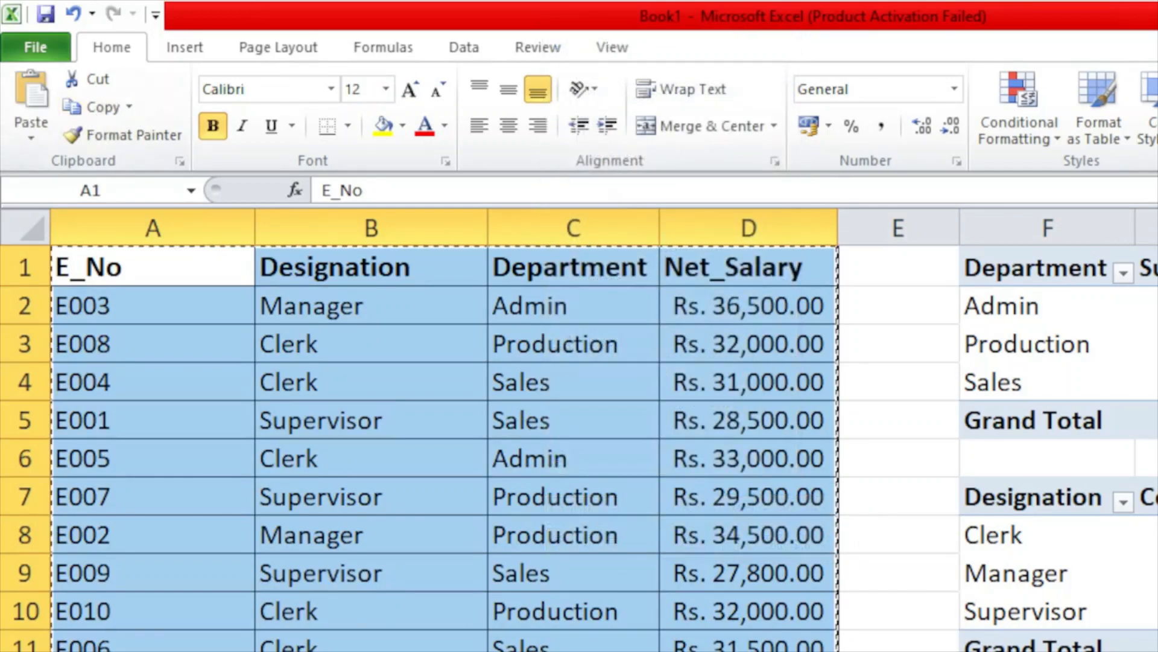
key(ctrl+Page_Down)
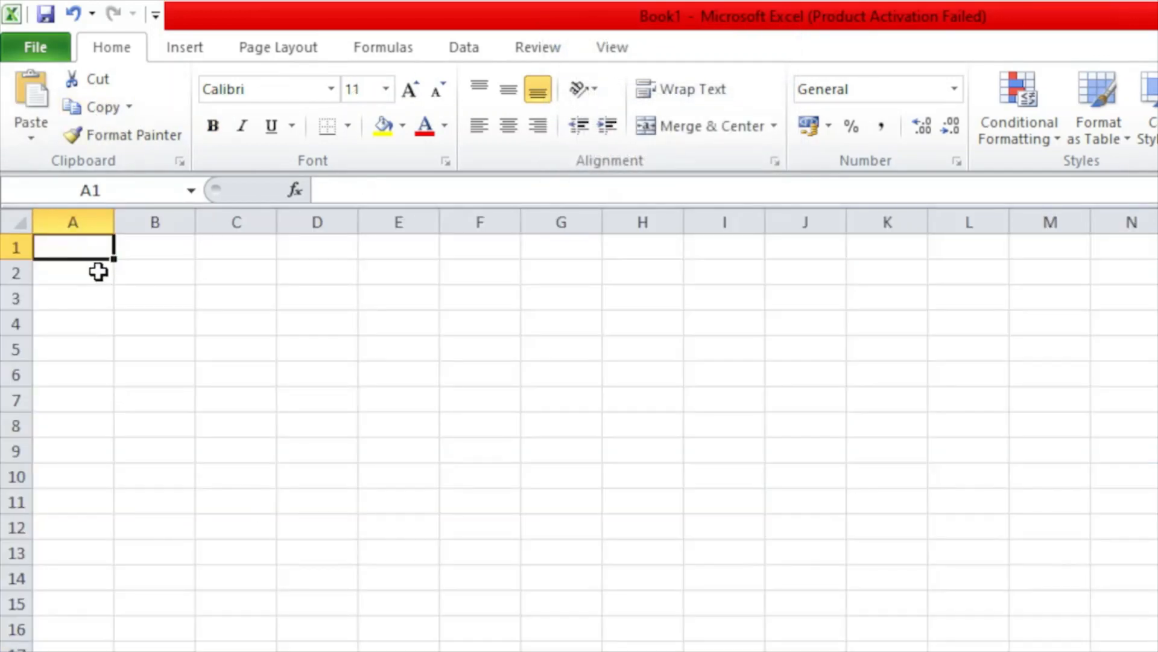
key(ctrl+v)
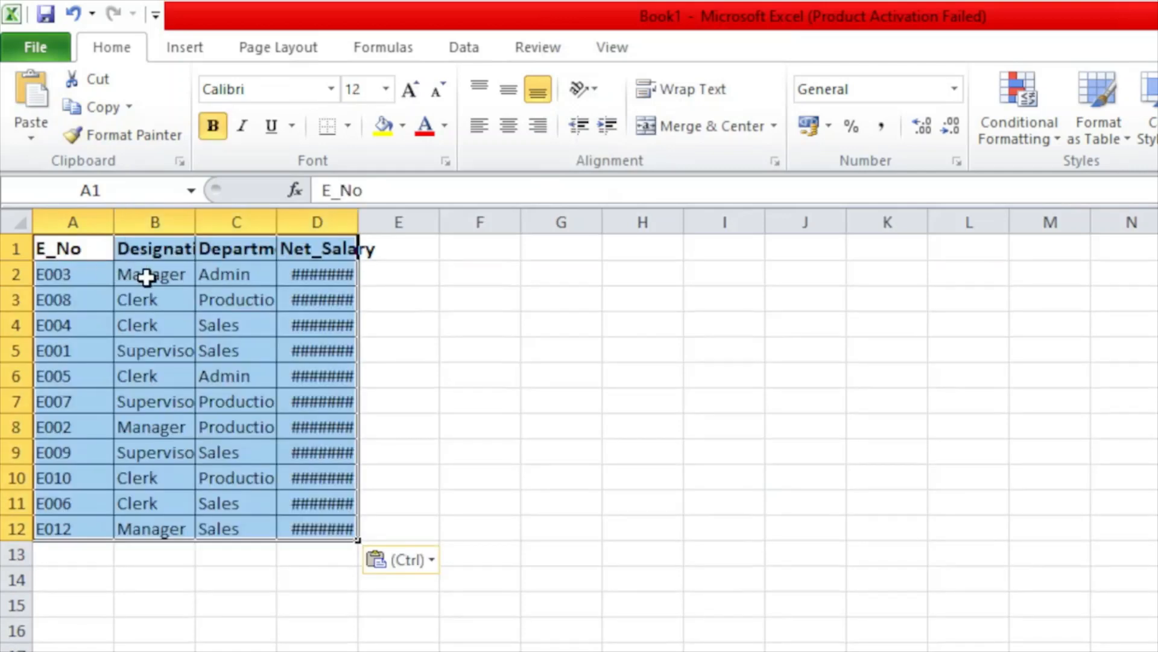
Step: Autofit the Designation, Department and Net_Salary columns of the copied table to their contents
double_click(358, 219)
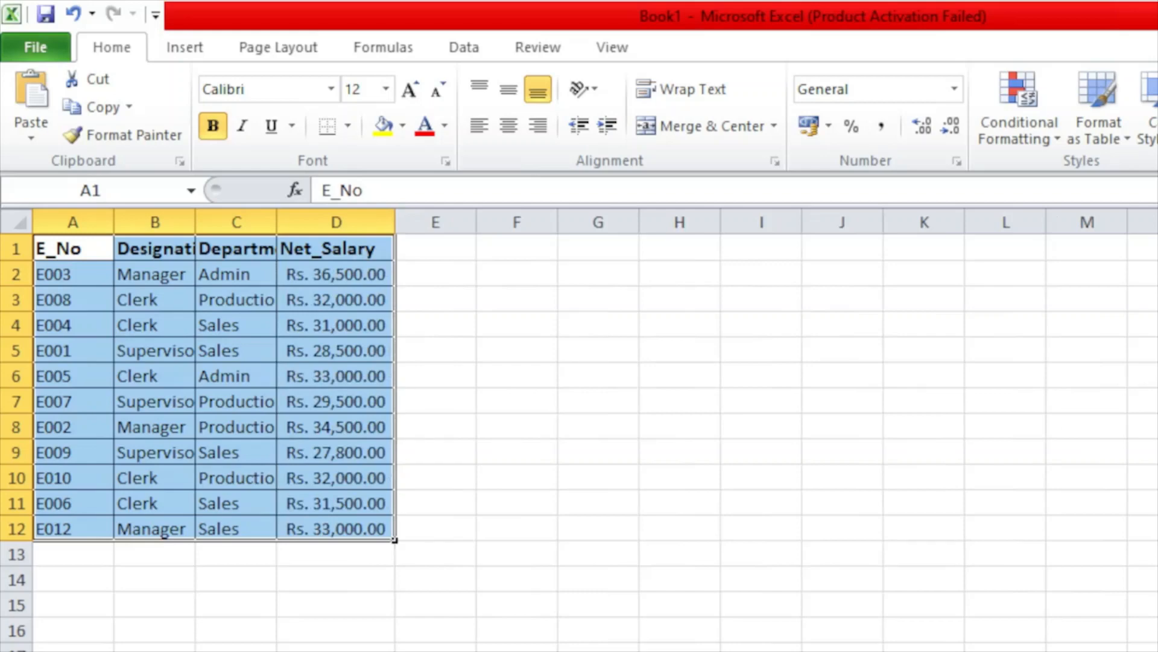
ctrl+scroll(1013, 451, up, 3)
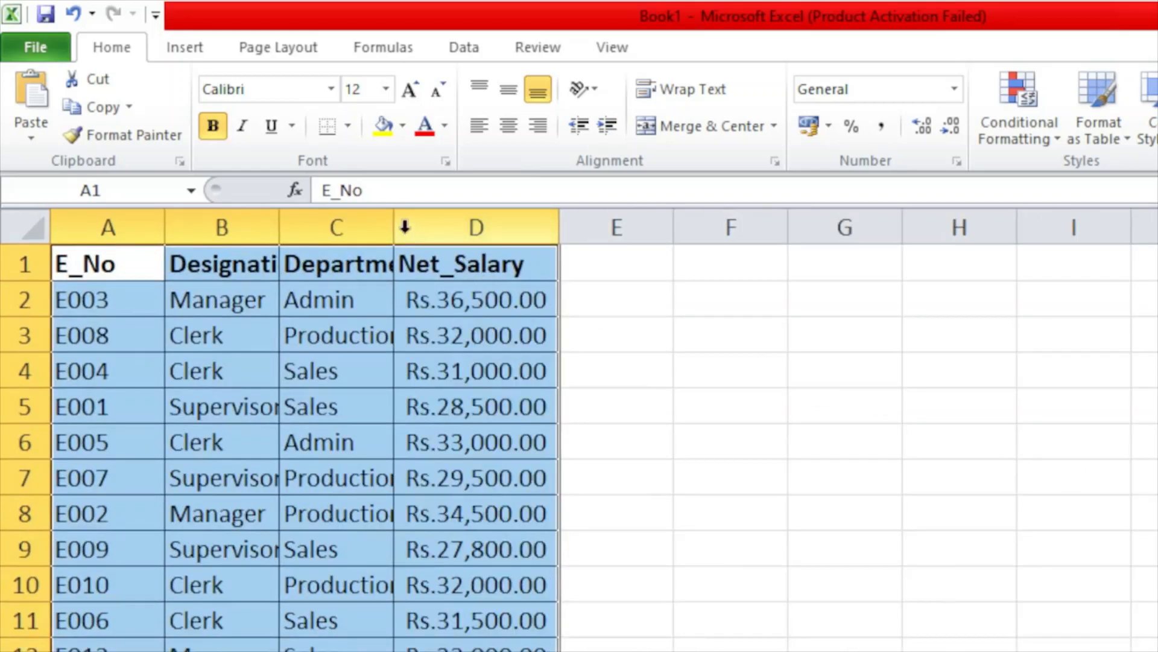
double_click(394, 227)
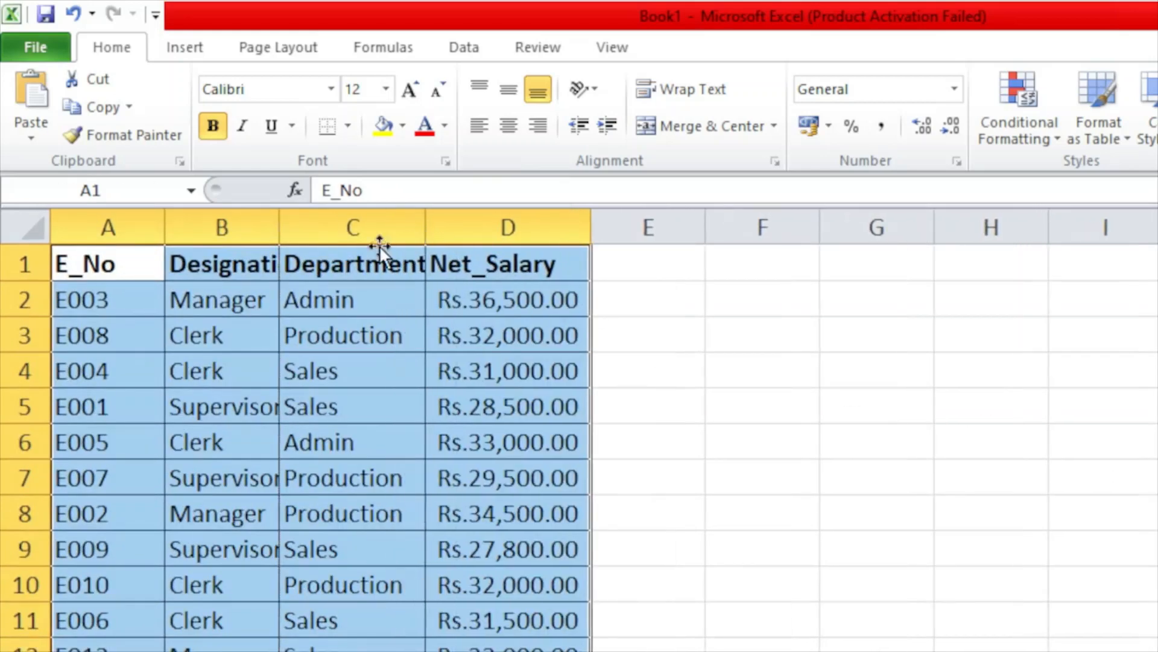
double_click(283, 228)
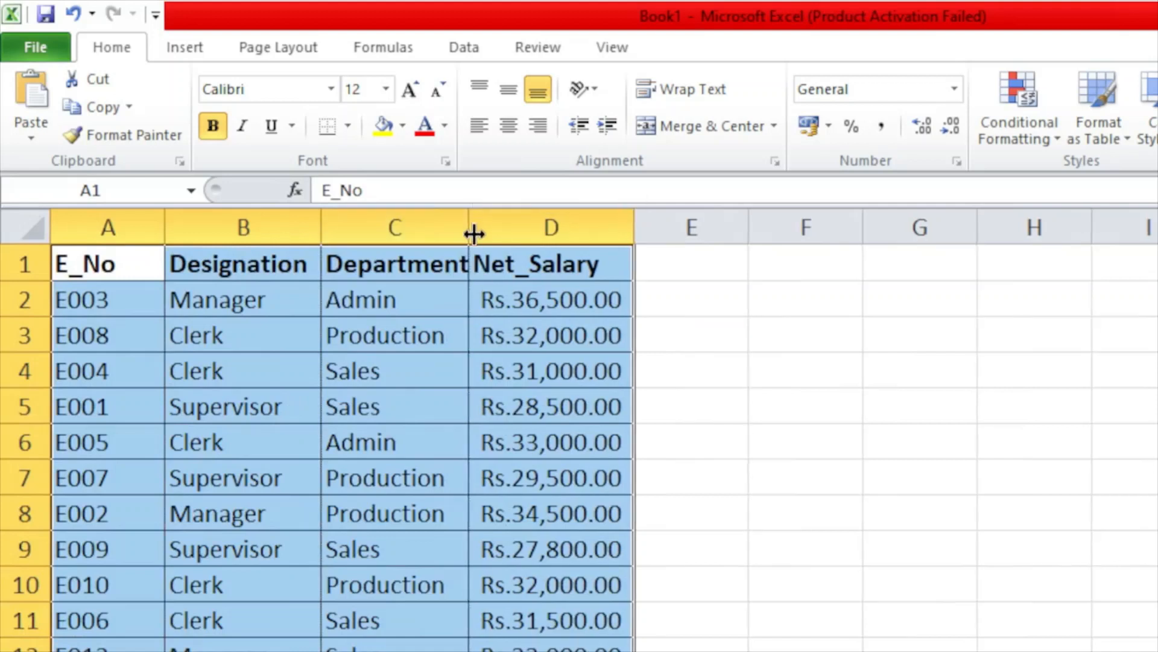
click(981, 546)
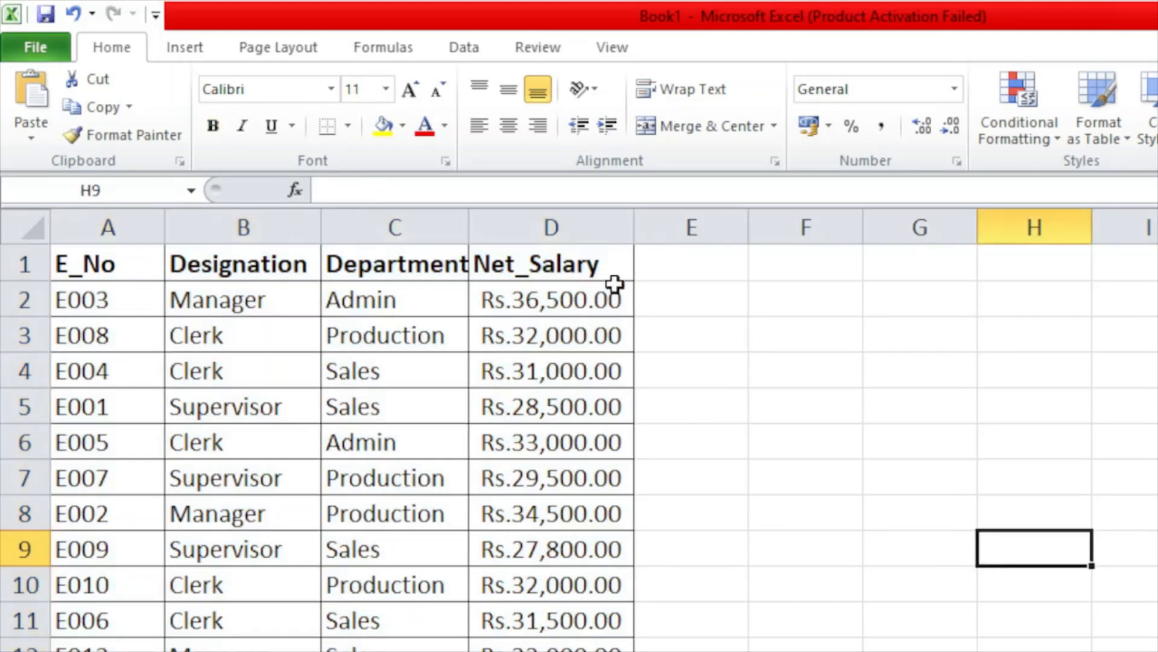
double_click(633, 228)
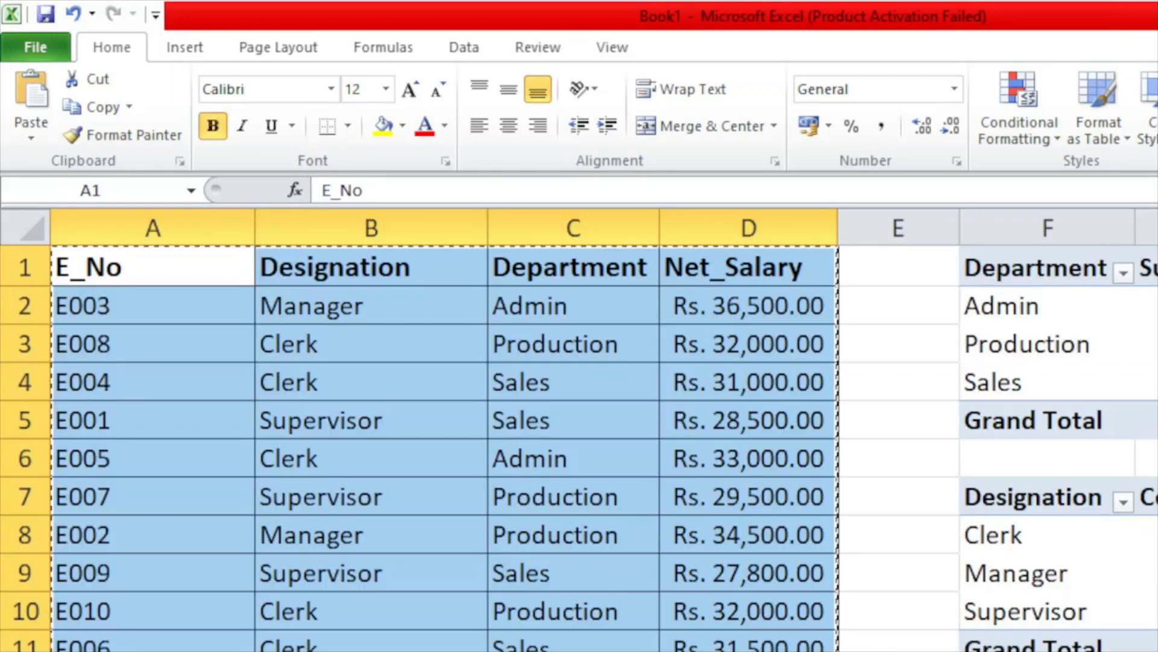
Step: Apply the Currency number format to the department pivot table's net salary sums in G2:G5 on the original worksheet
drag(1148, 306, 1148, 421)
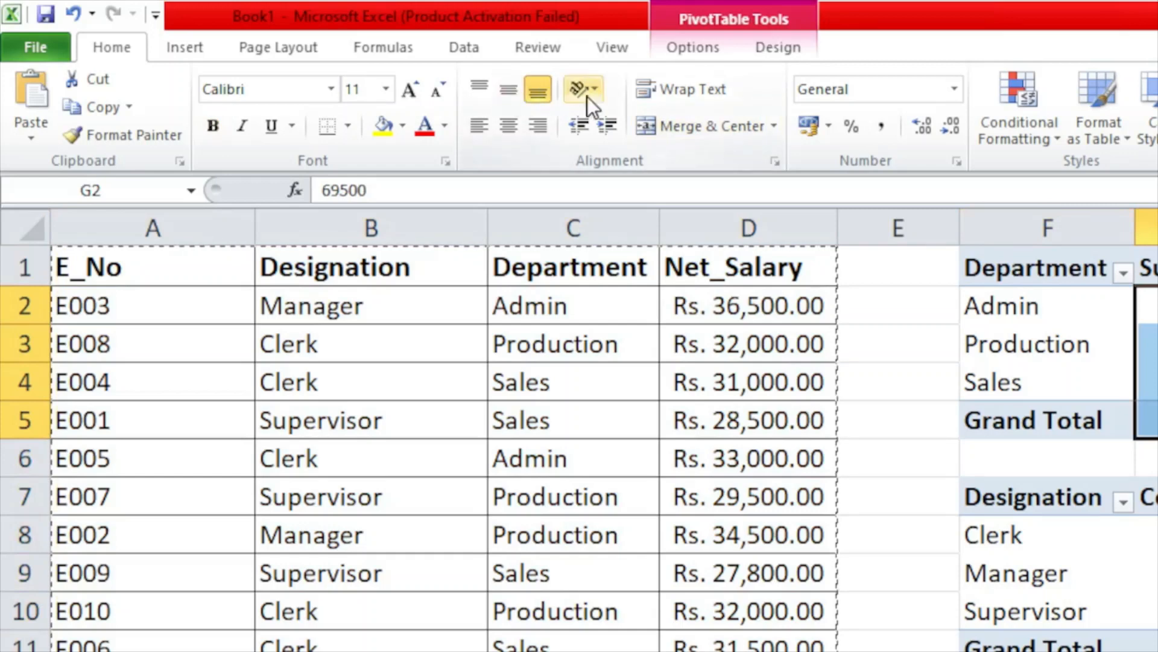
click(952, 92)
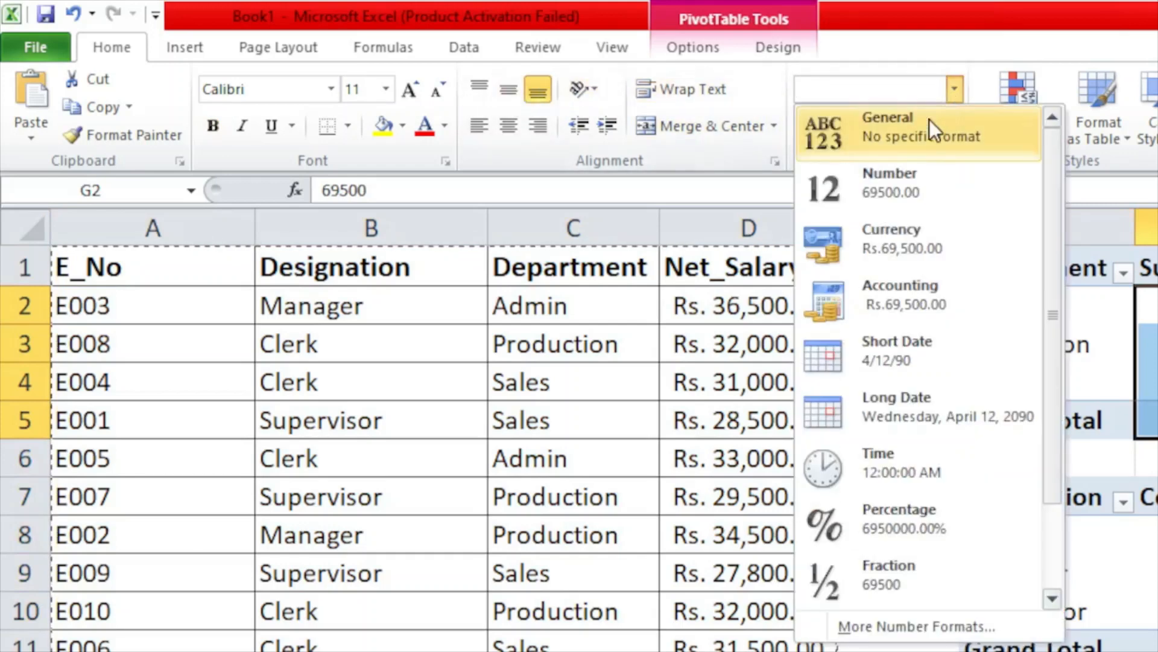
click(921, 245)
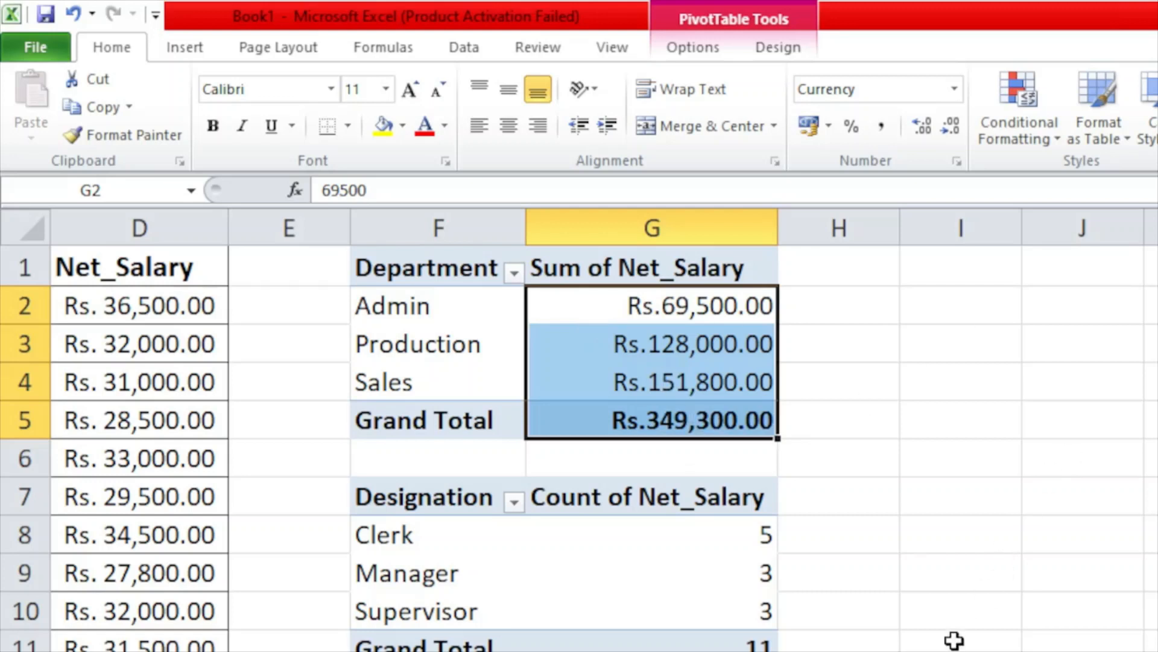
Step: Insert a PivotChart with PivotTable from A1:D12 on the copied-data sheet at cell F2 of the existing worksheet, summing Net_Salary by Designation
click(91, 651)
click(853, 574)
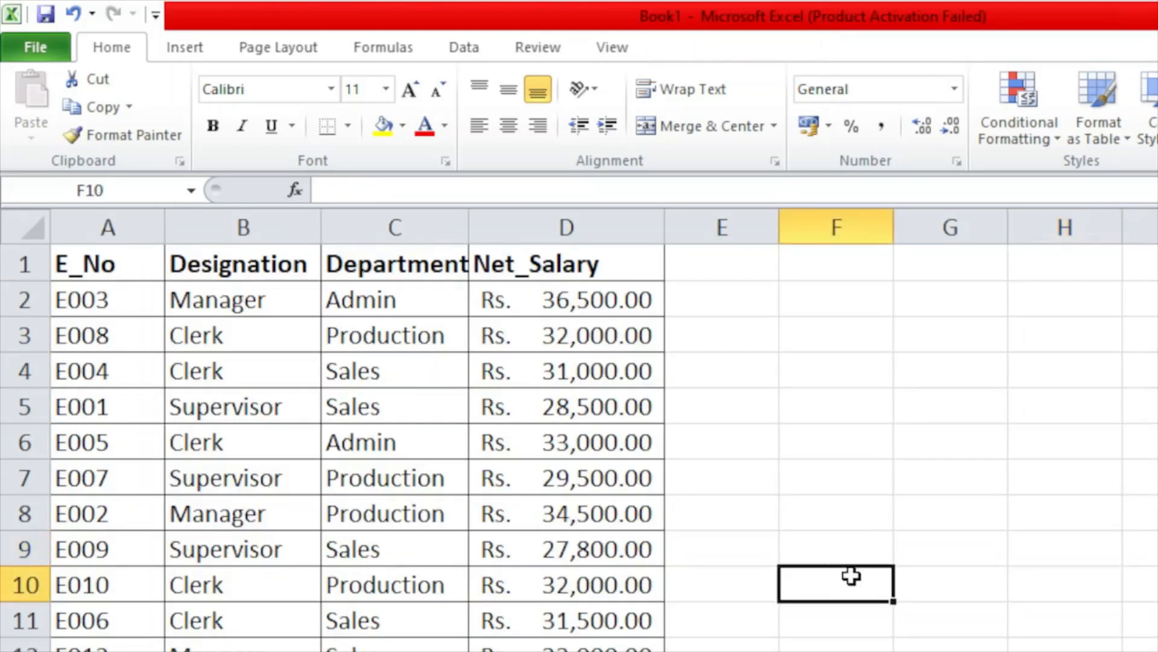
drag(123, 270, 603, 645)
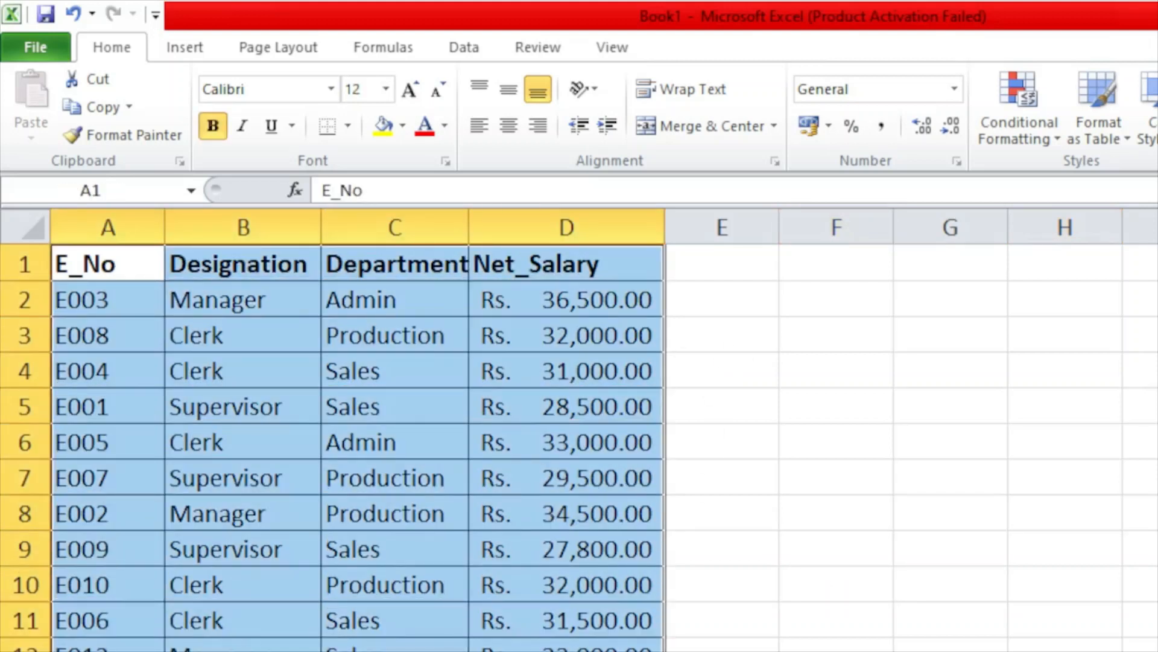
click(180, 51)
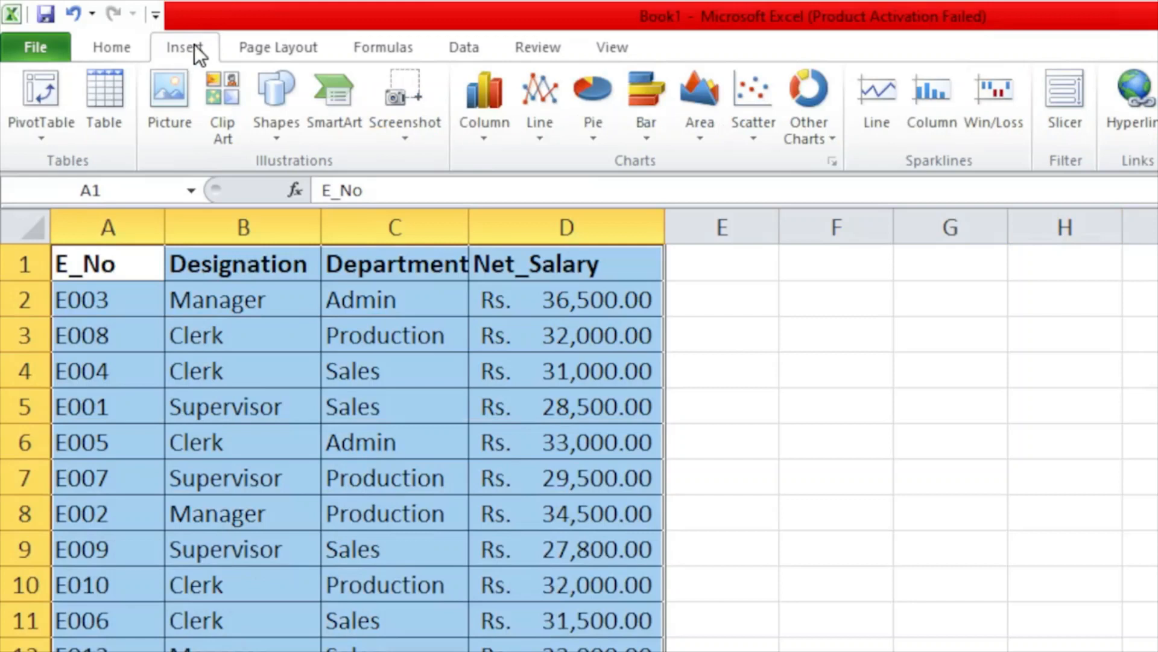
click(35, 133)
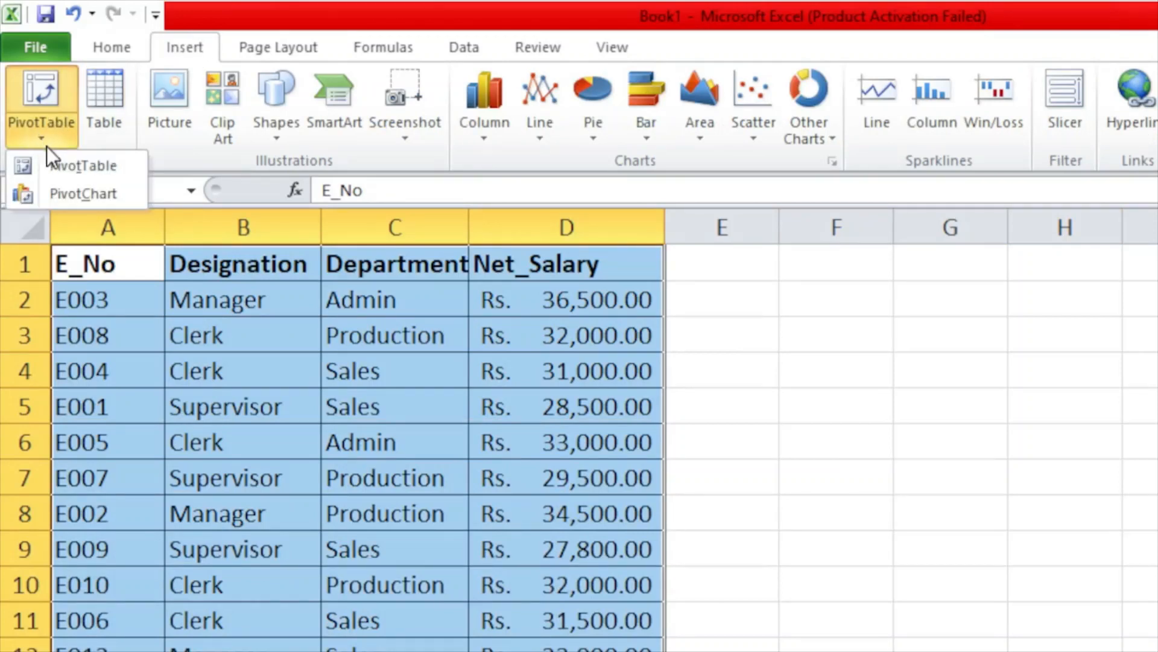
click(53, 193)
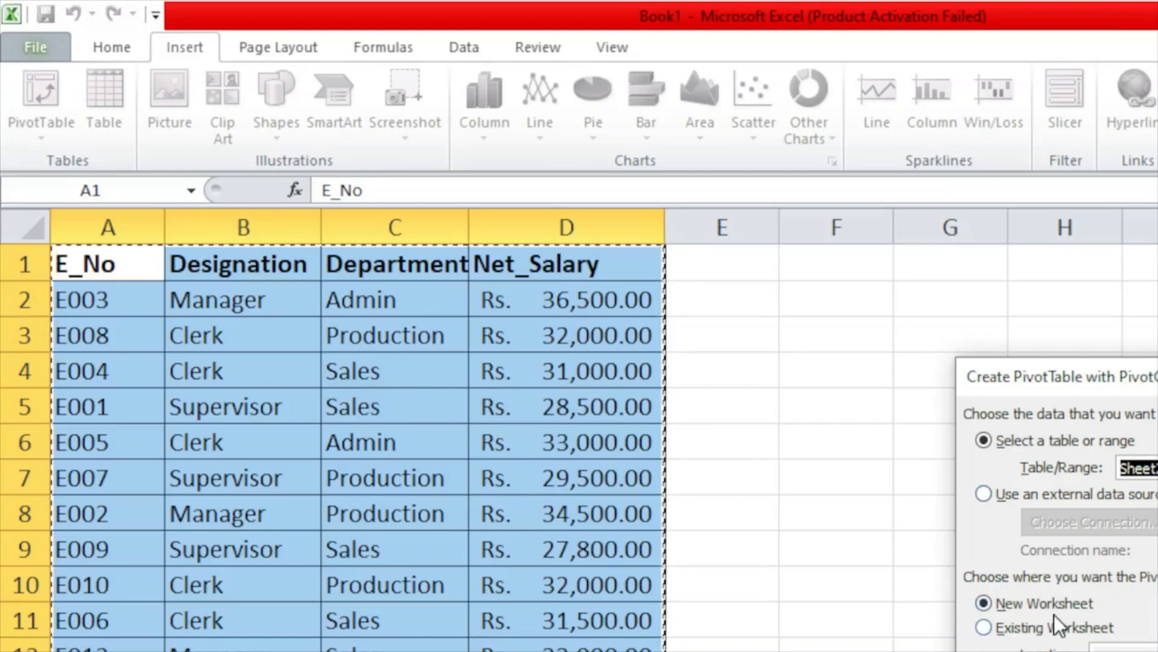
click(1002, 634)
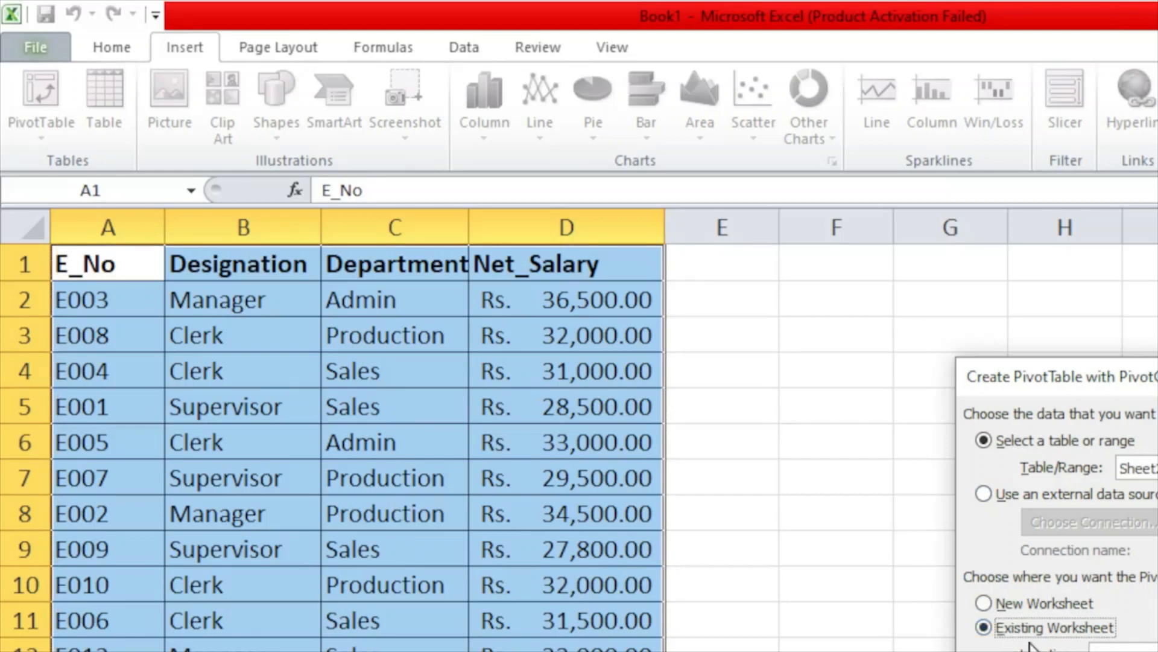
click(1157, 651)
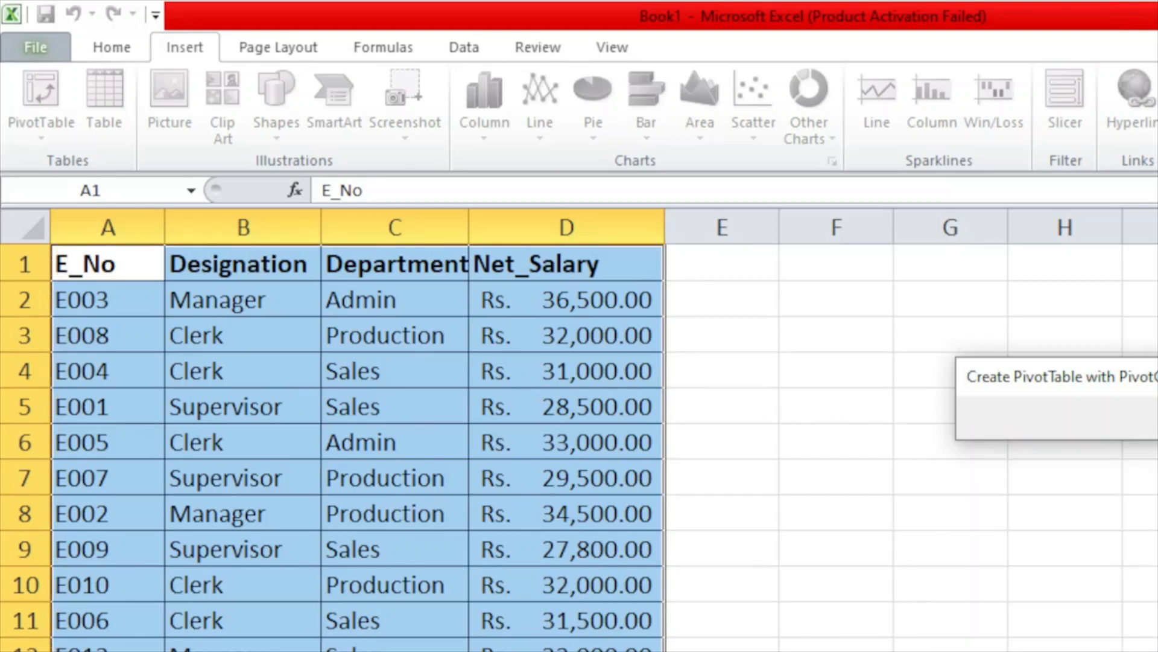
click(845, 297)
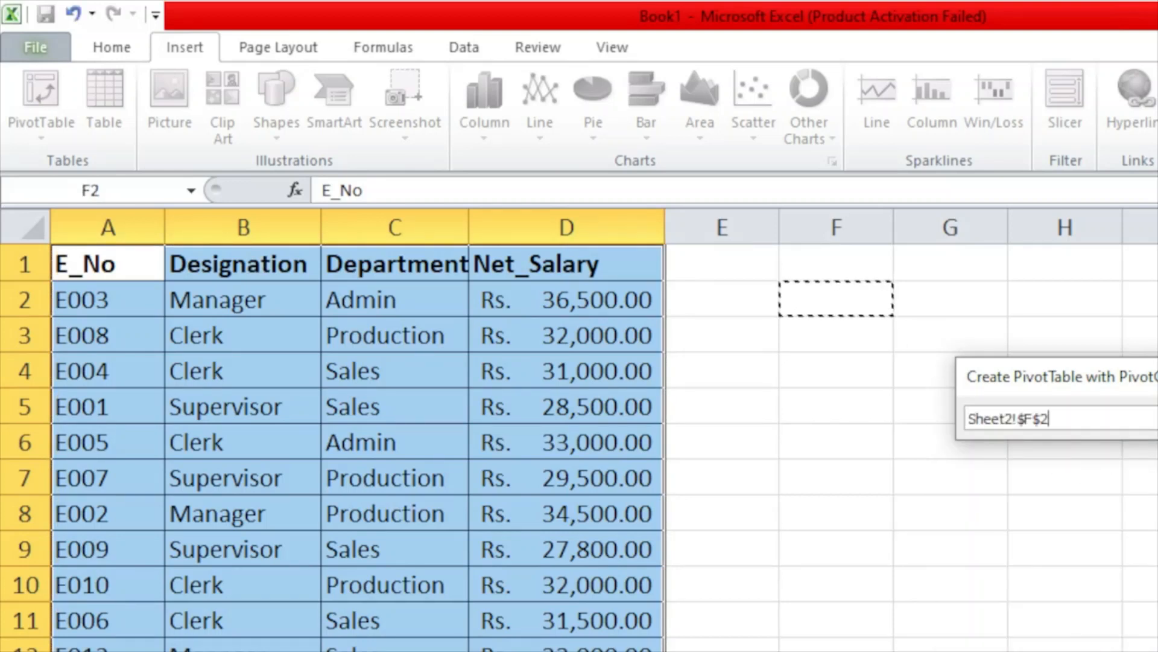
click(1156, 407)
key(Return)
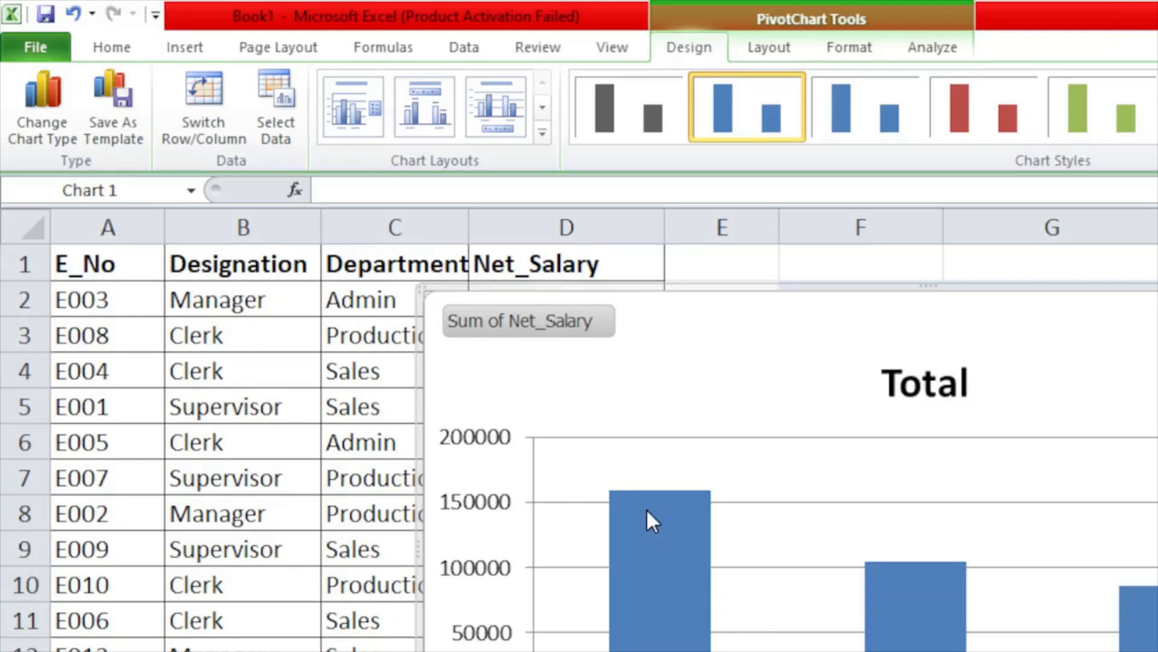
Step: Apply the teal chart style to the columns of the designation pivot chart
mouse_move(639, 495)
click(980, 117)
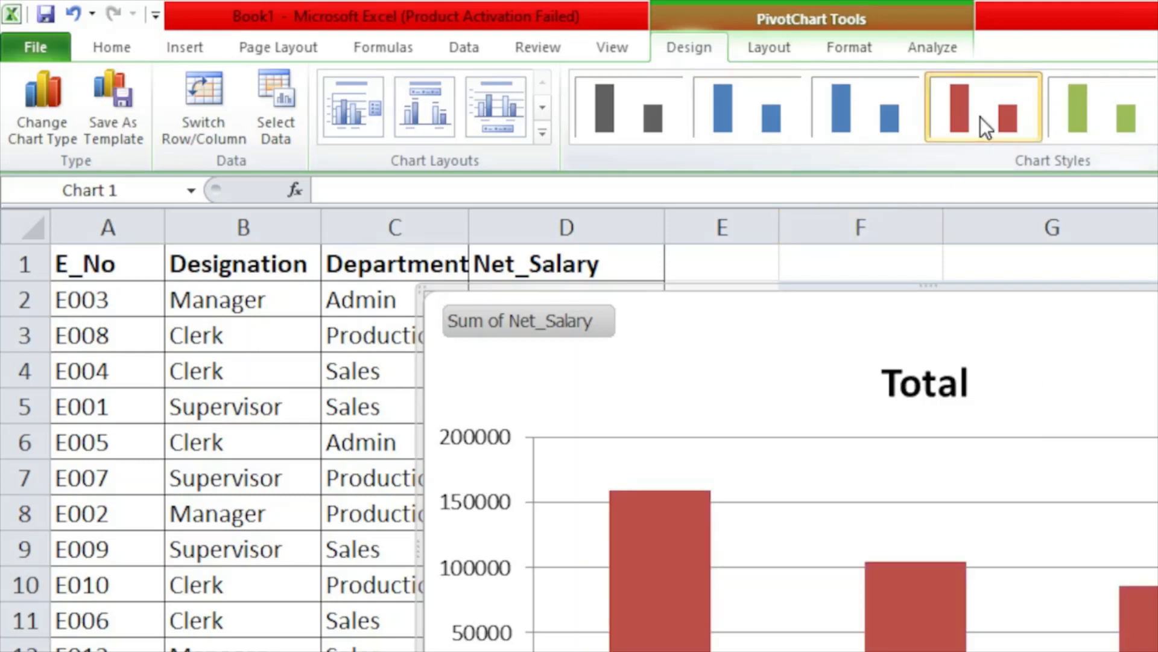
click(760, 126)
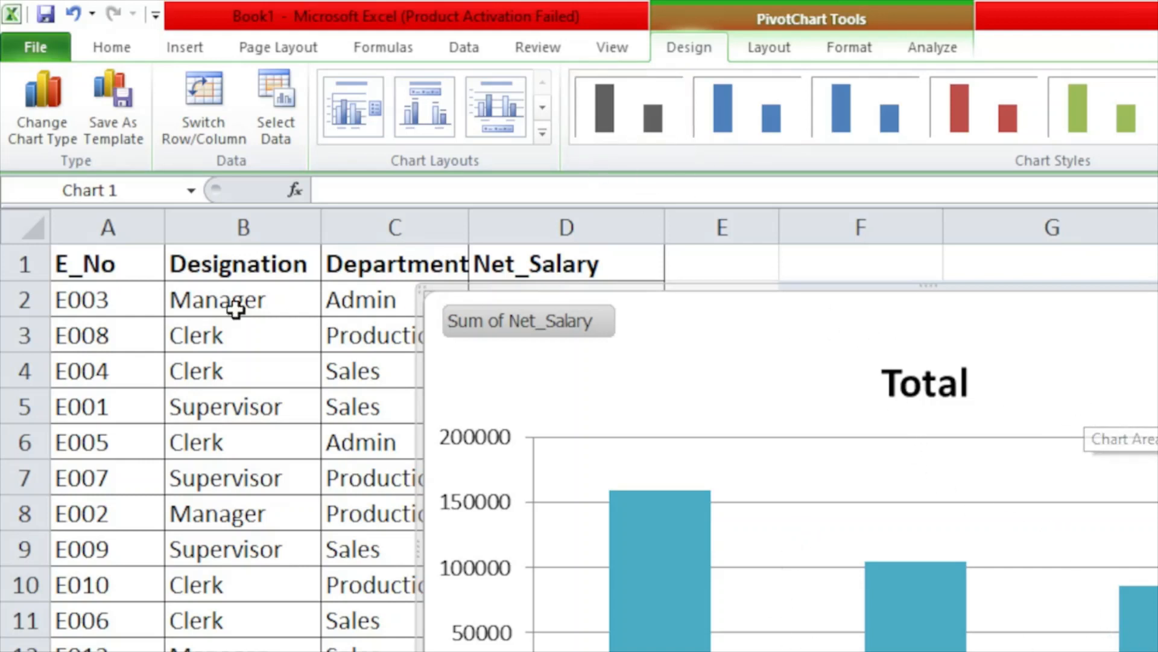
Step: Change the designation pivot chart to the clustered cylinder column type and move it clear of the employee data, beside the Net_Salary column
click(43, 130)
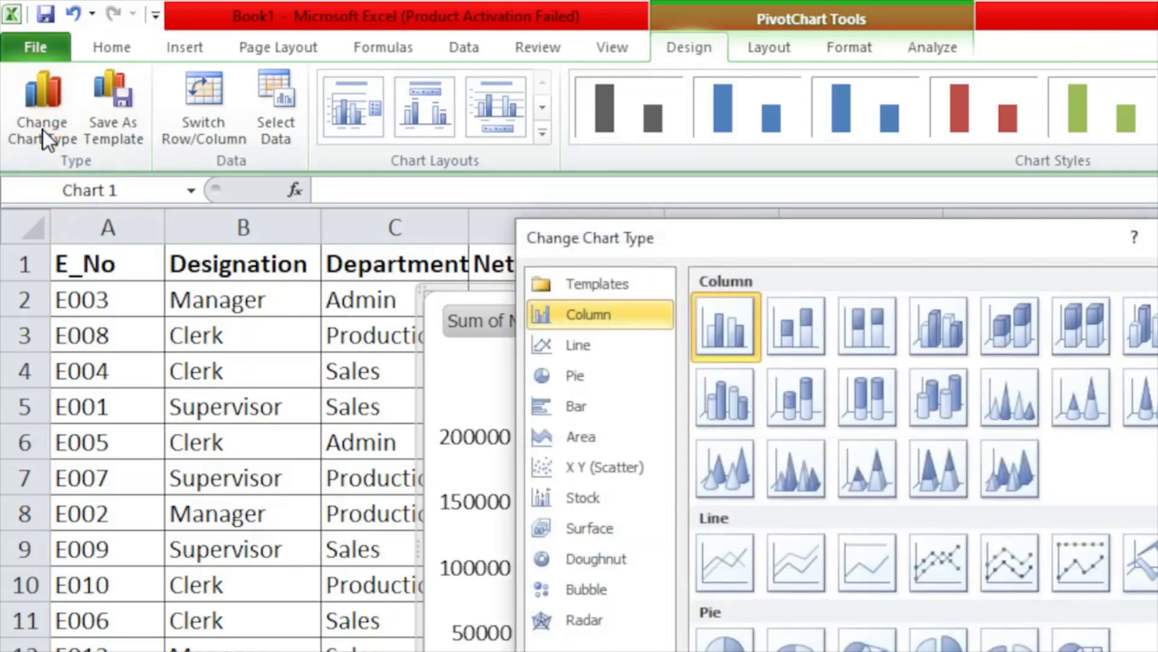
click(729, 408)
key(Return)
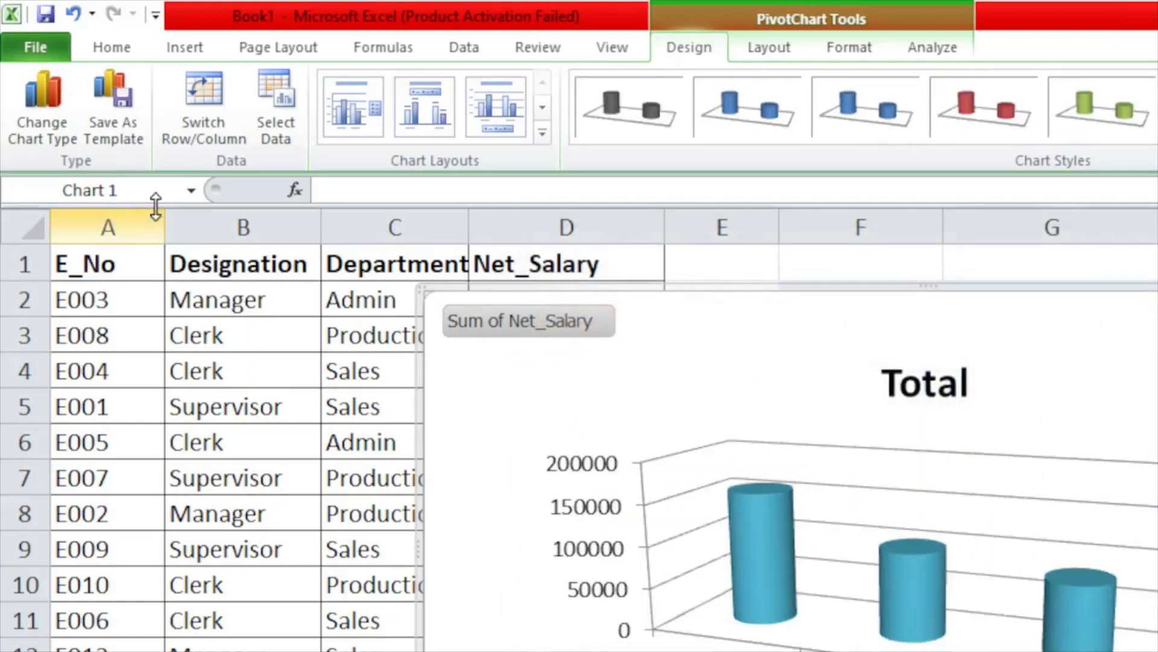
click(32, 120)
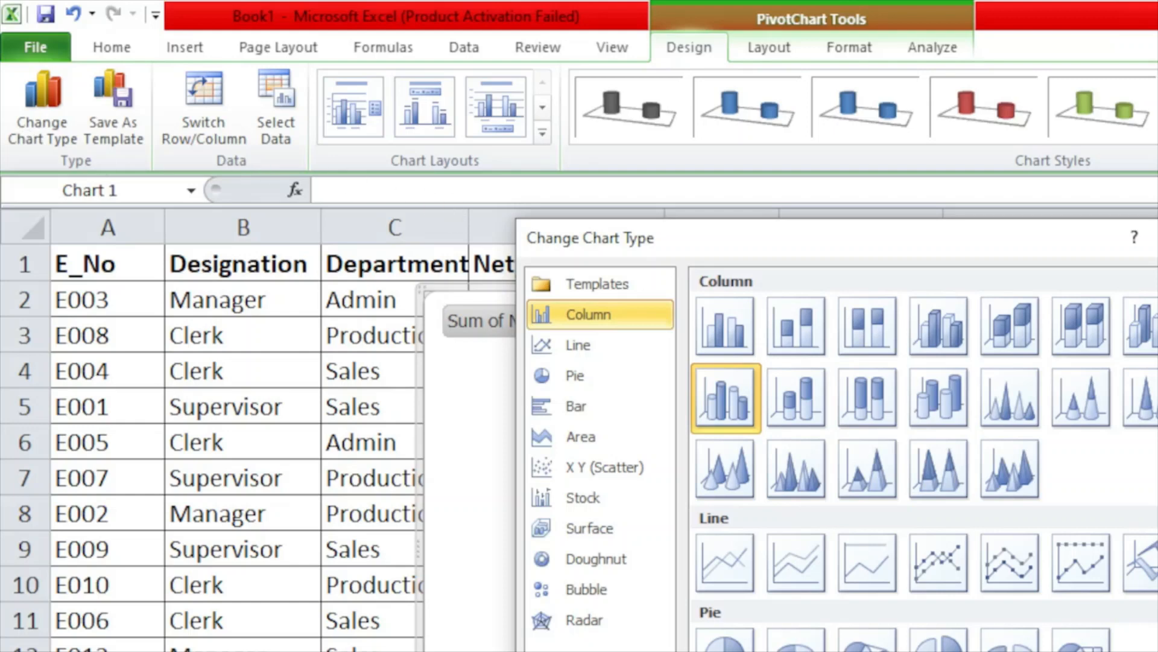
key(Return)
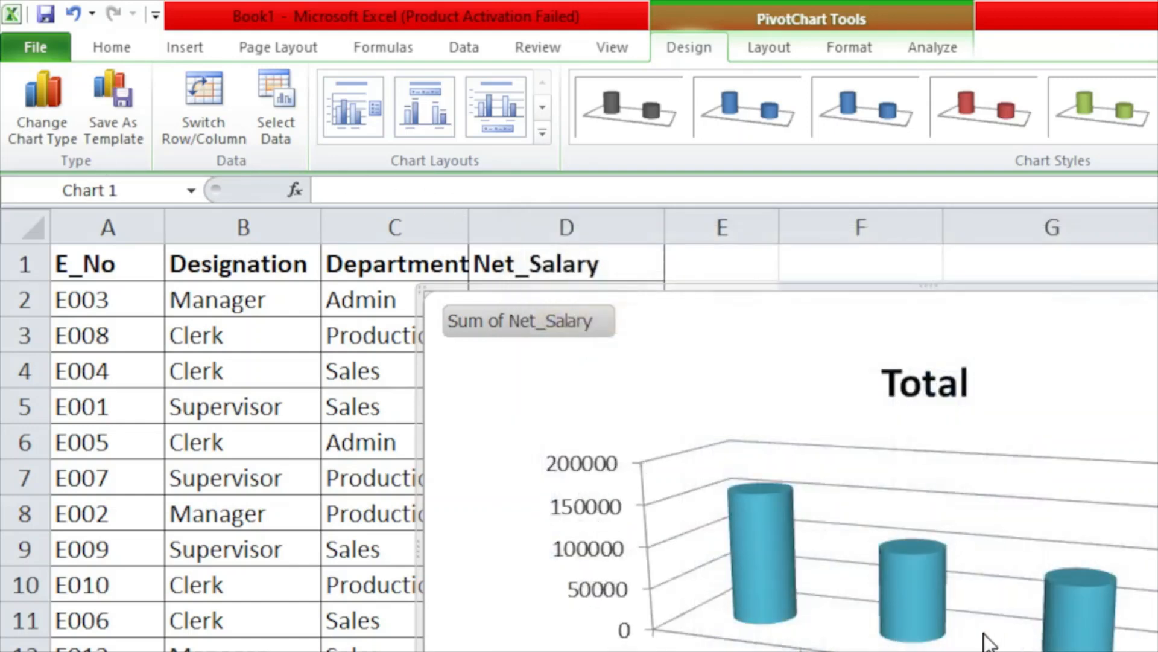
drag(727, 294, 1005, 263)
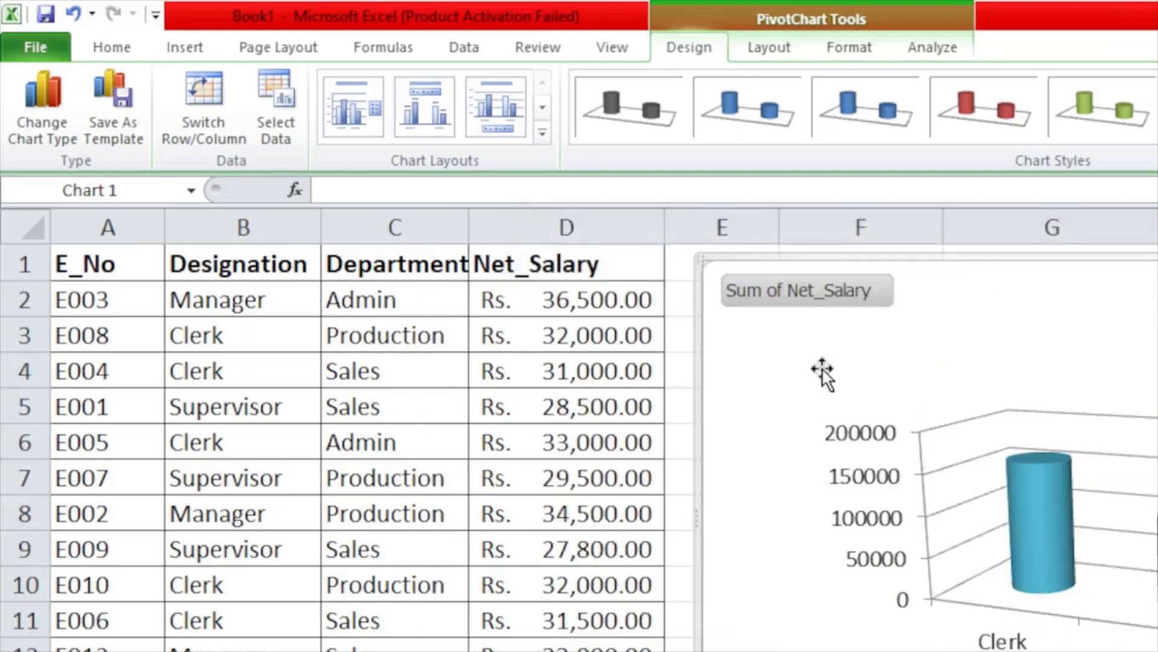
key(Escape)
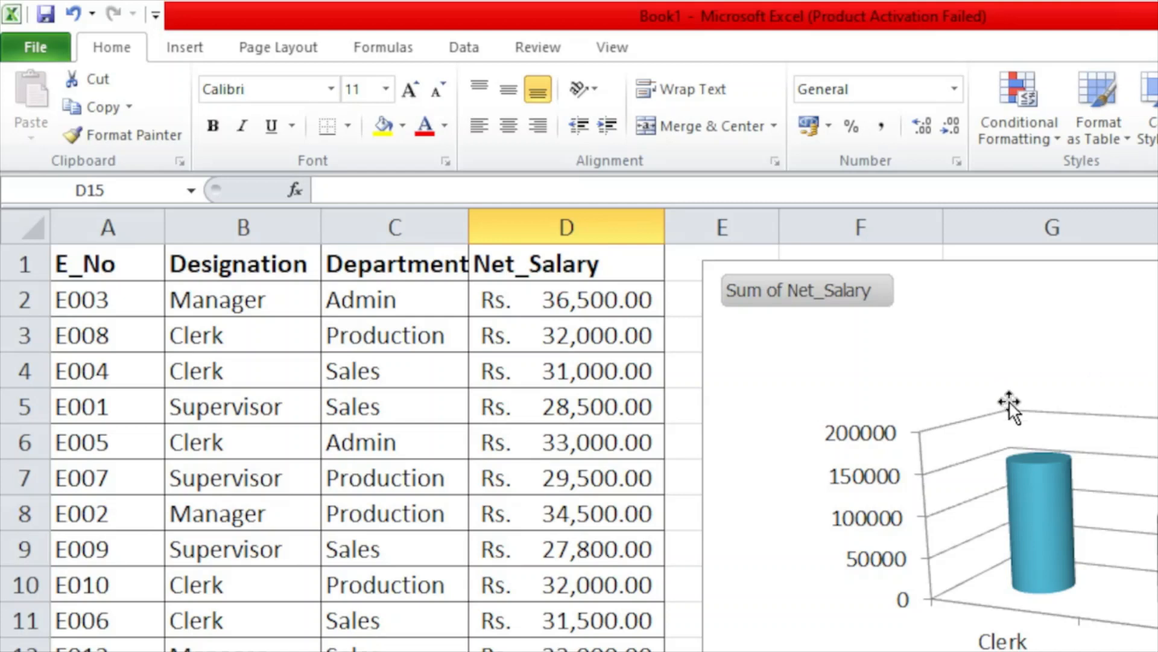
Step: Look through the layout, format and analysis options available for the designation pivot chart
click(1050, 482)
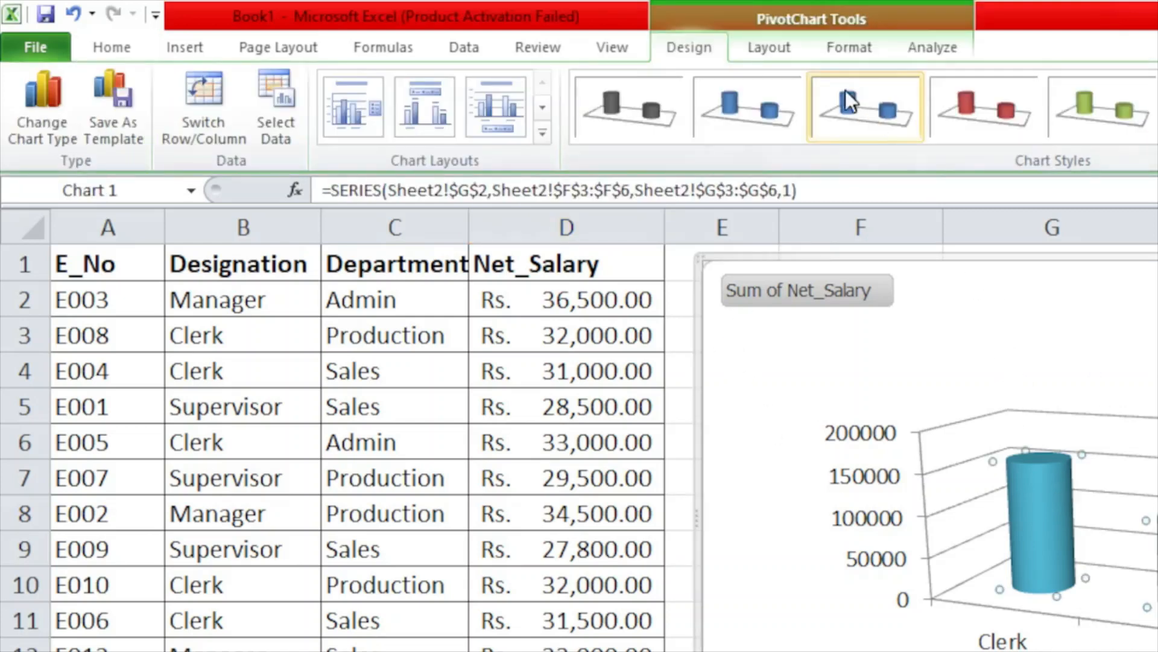
click(760, 45)
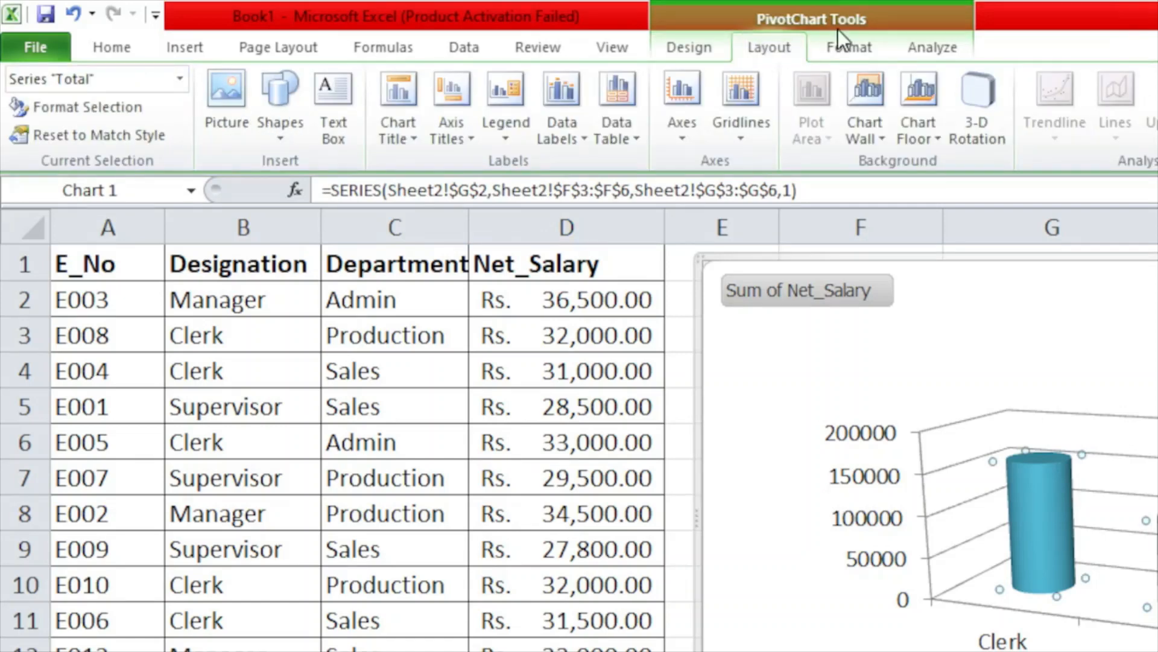
click(844, 47)
click(926, 47)
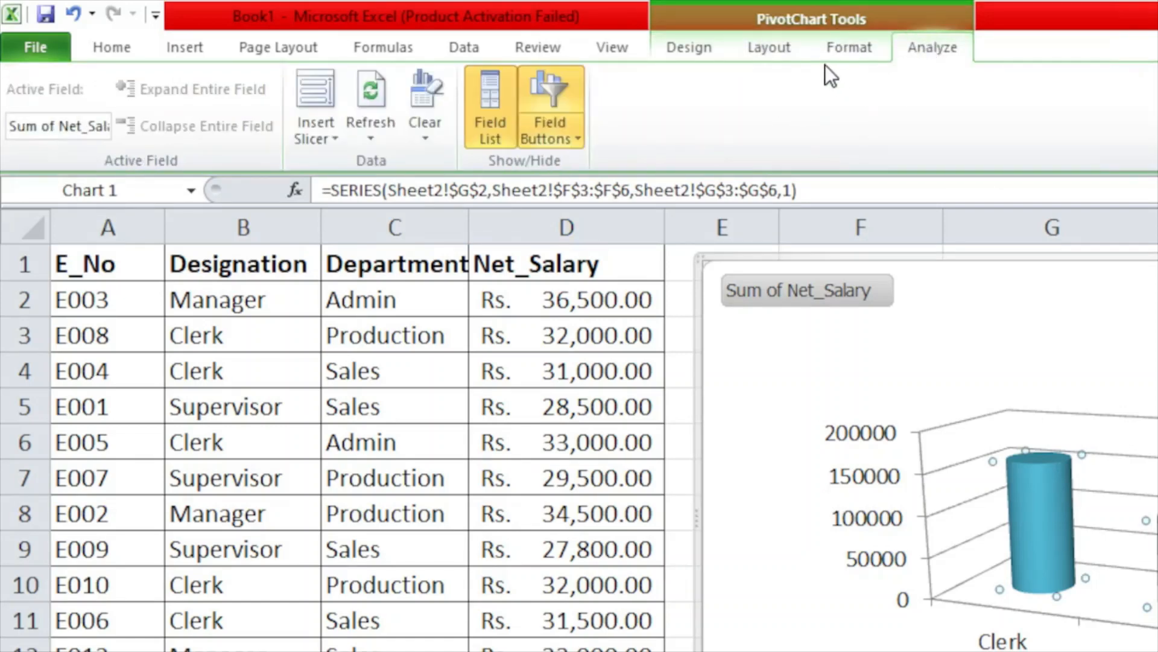
click(818, 50)
click(780, 49)
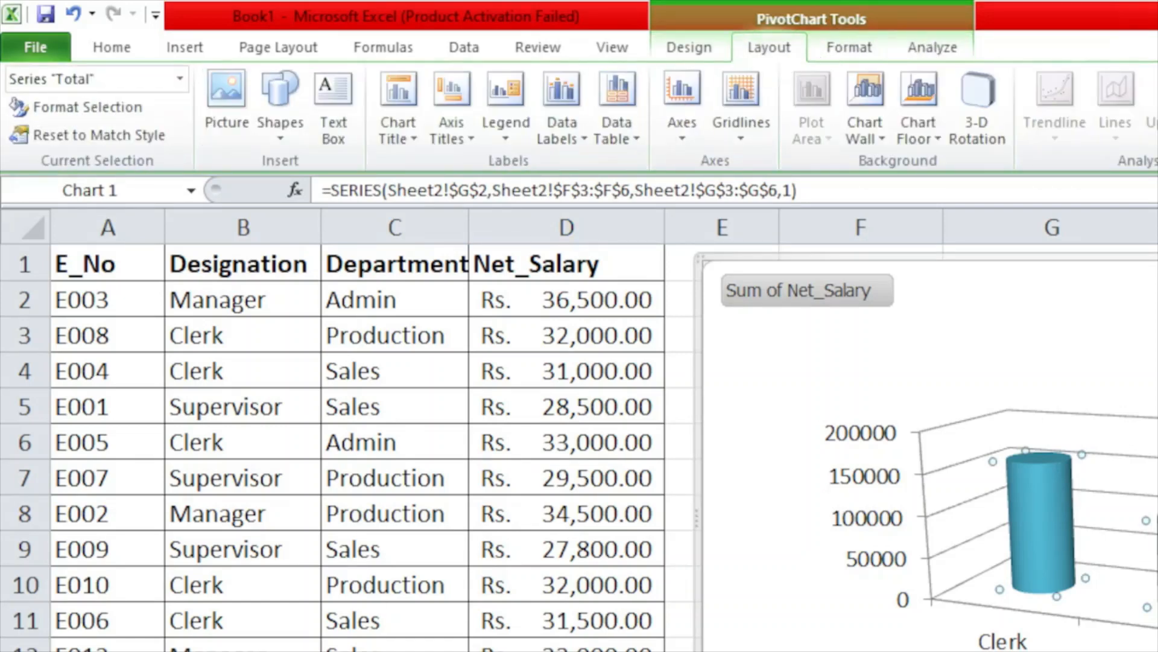
key(Escape)
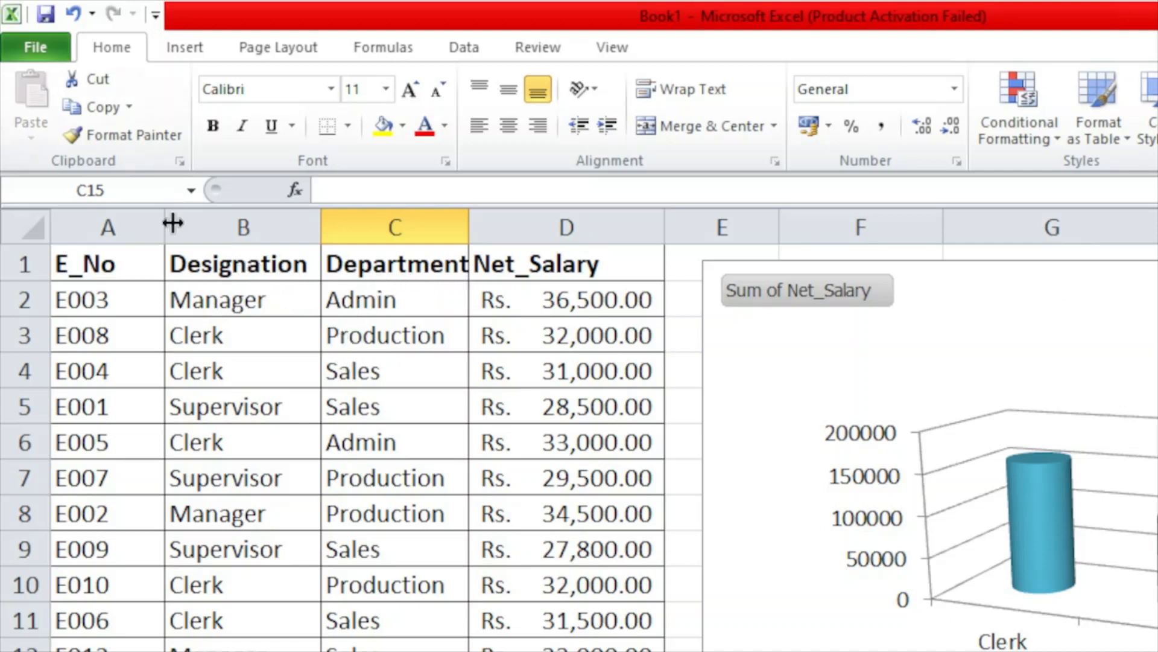
Step: Insert a second PivotChart with PivotTable from A1:D12 at cell A16 of the existing worksheet, summing Net_Salary by E_No
drag(112, 264, 60, 639)
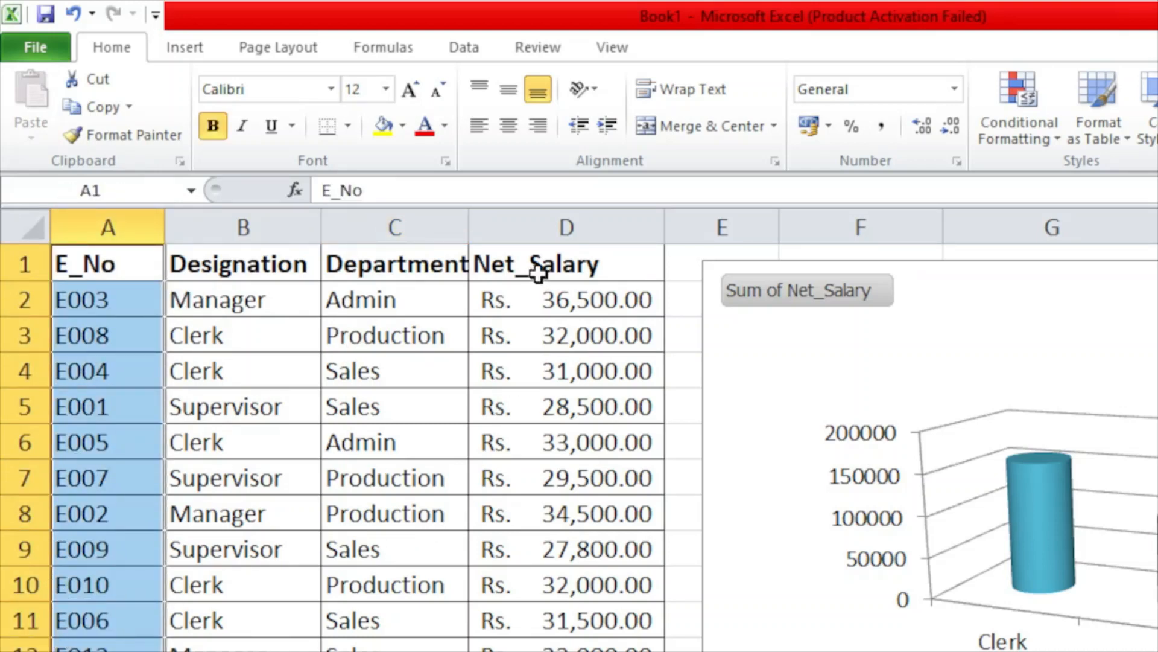
drag(76, 266, 556, 644)
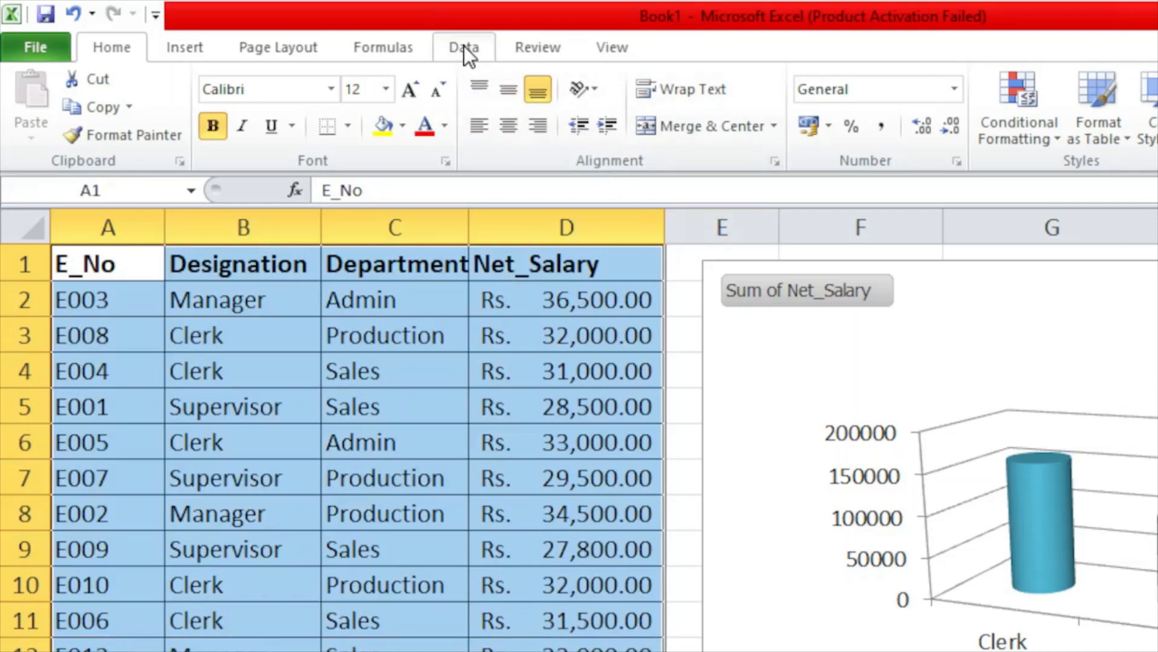
click(193, 47)
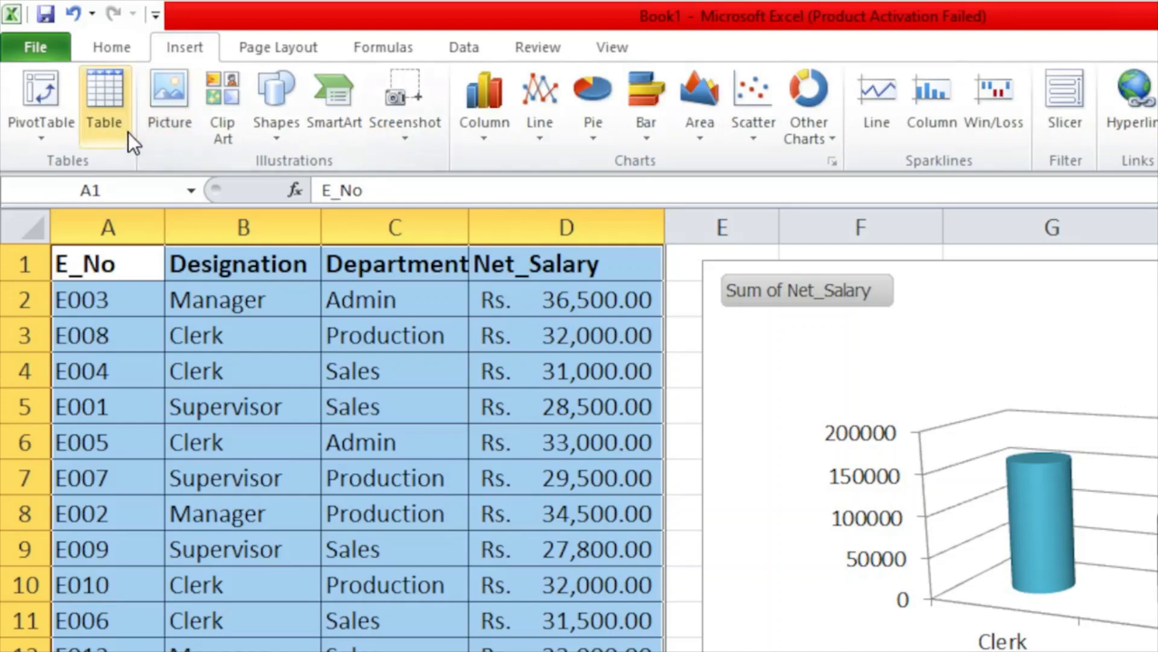
click(56, 125)
click(60, 195)
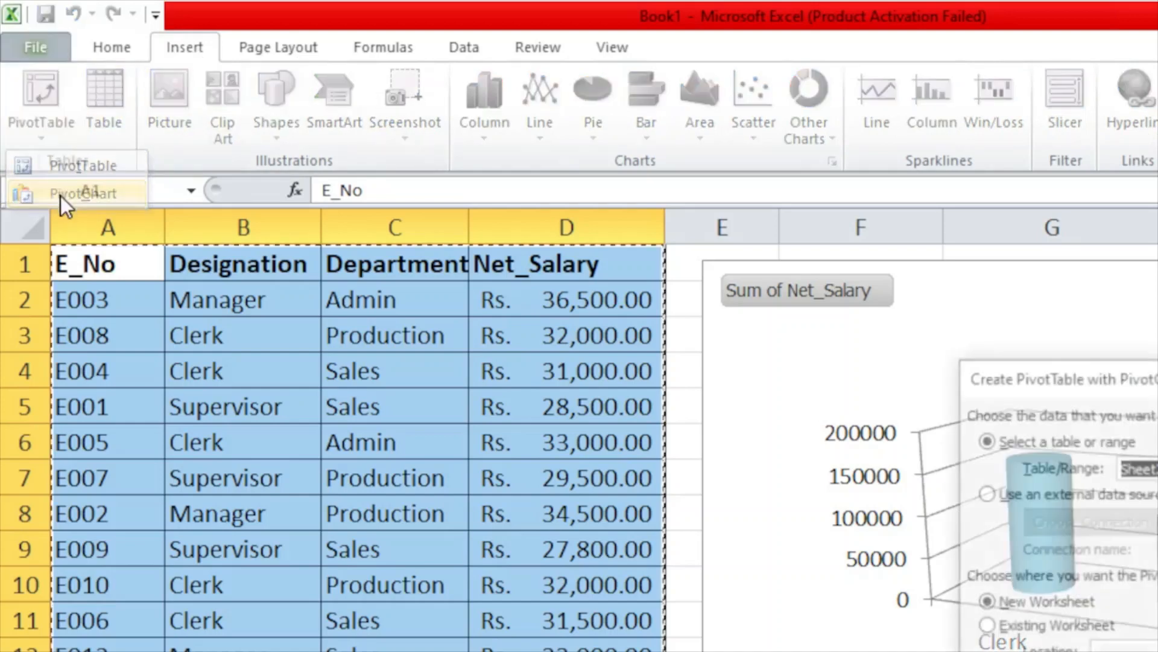
click(1026, 628)
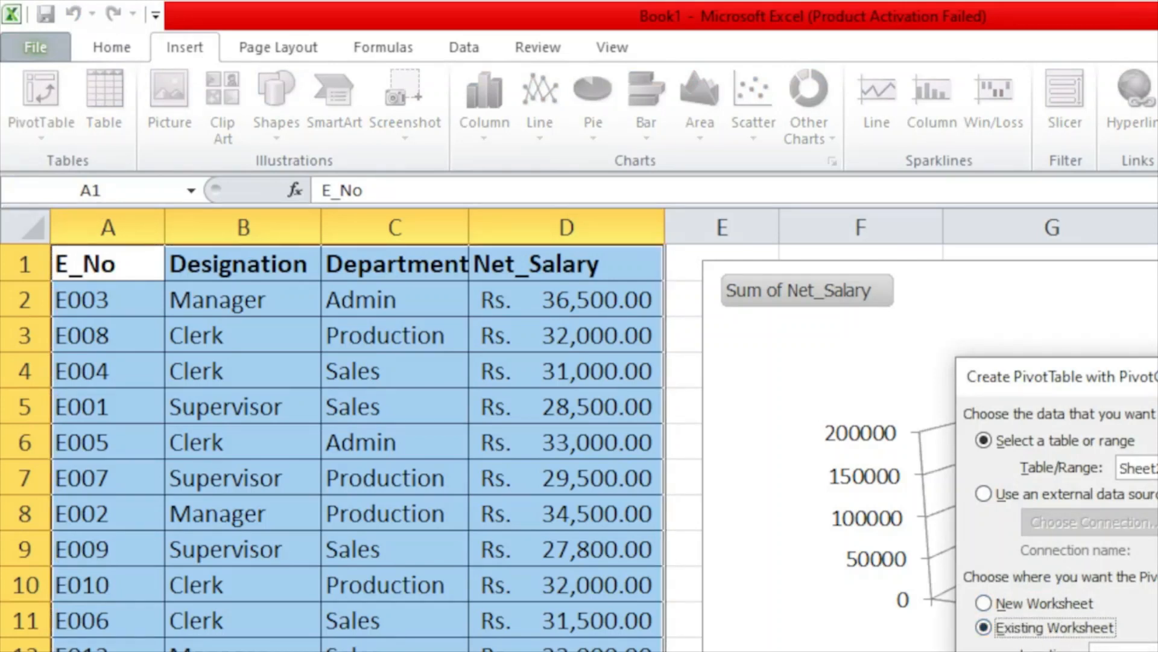
click(108, 651)
key(Return)
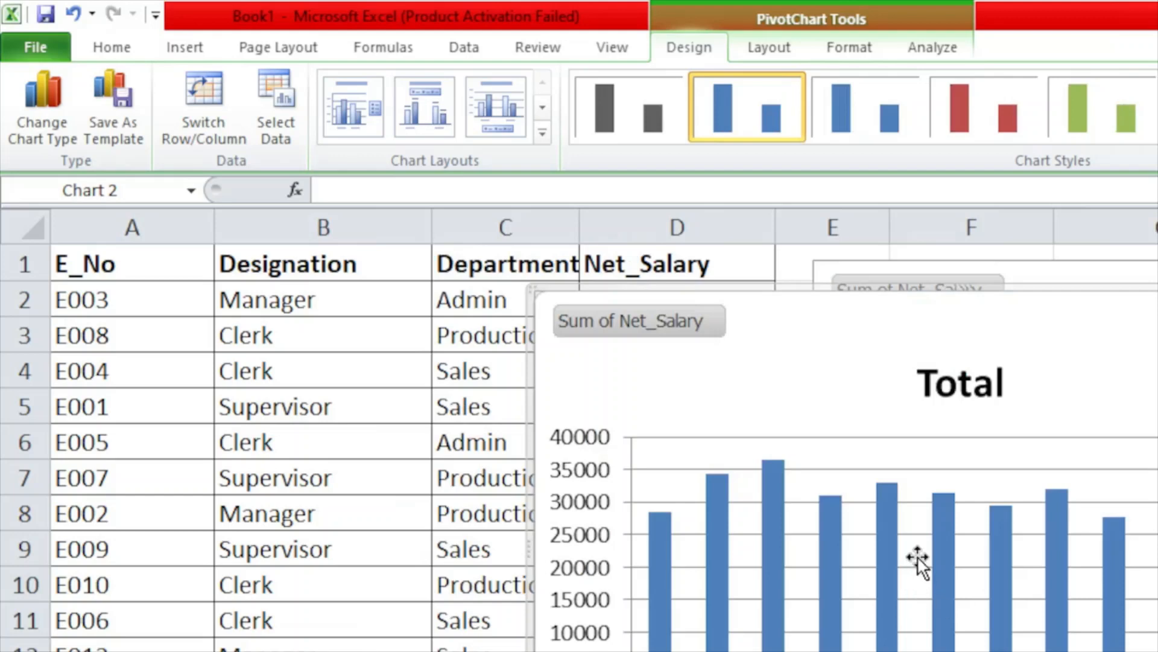
Step: Move the E_No pivot chart off the employee data, down to about row 20 below the table
click(494, 651)
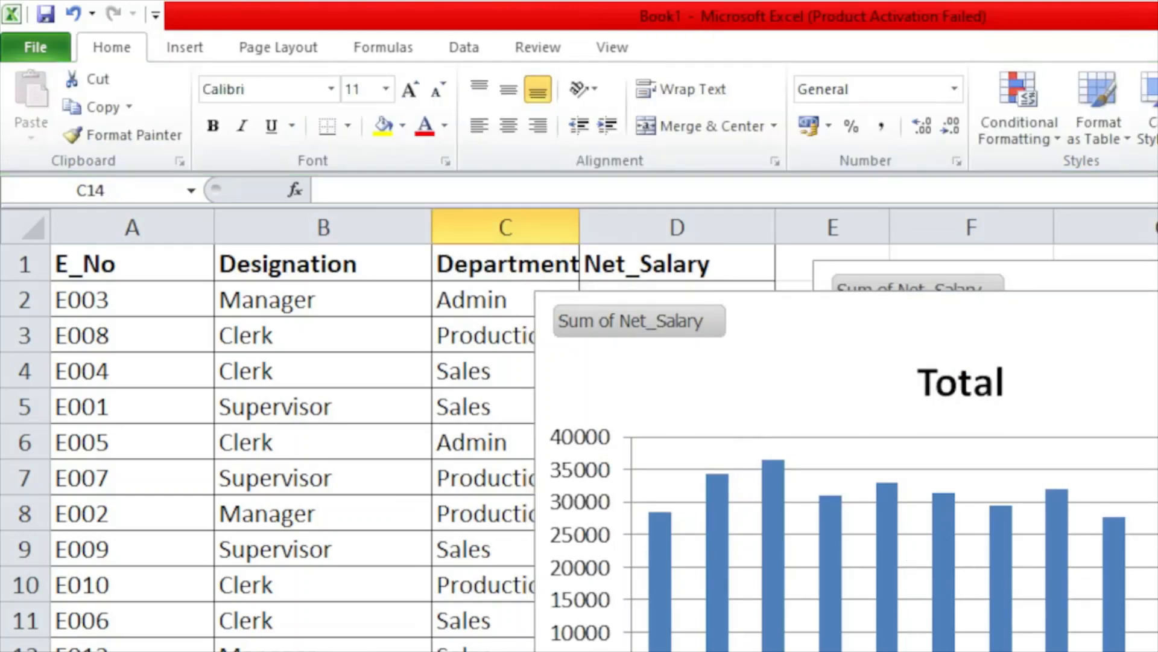
drag(1157, 304, 700, 651)
scroll(1101, 517, down, 2)
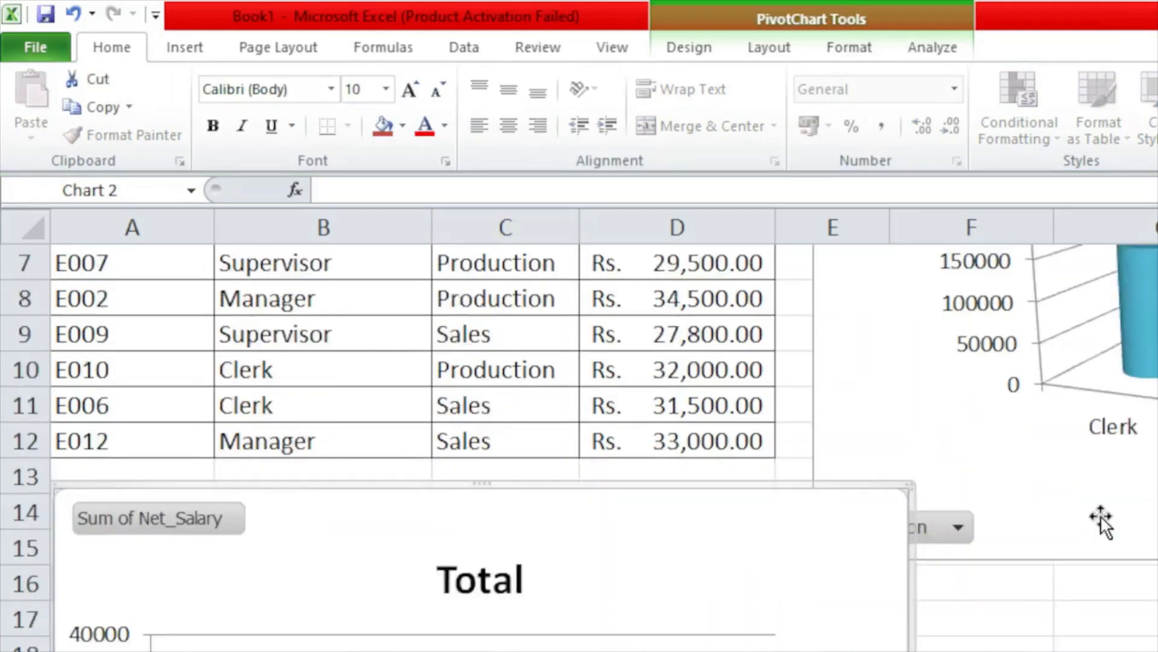
scroll(1100, 516, down, 2)
drag(747, 284, 724, 498)
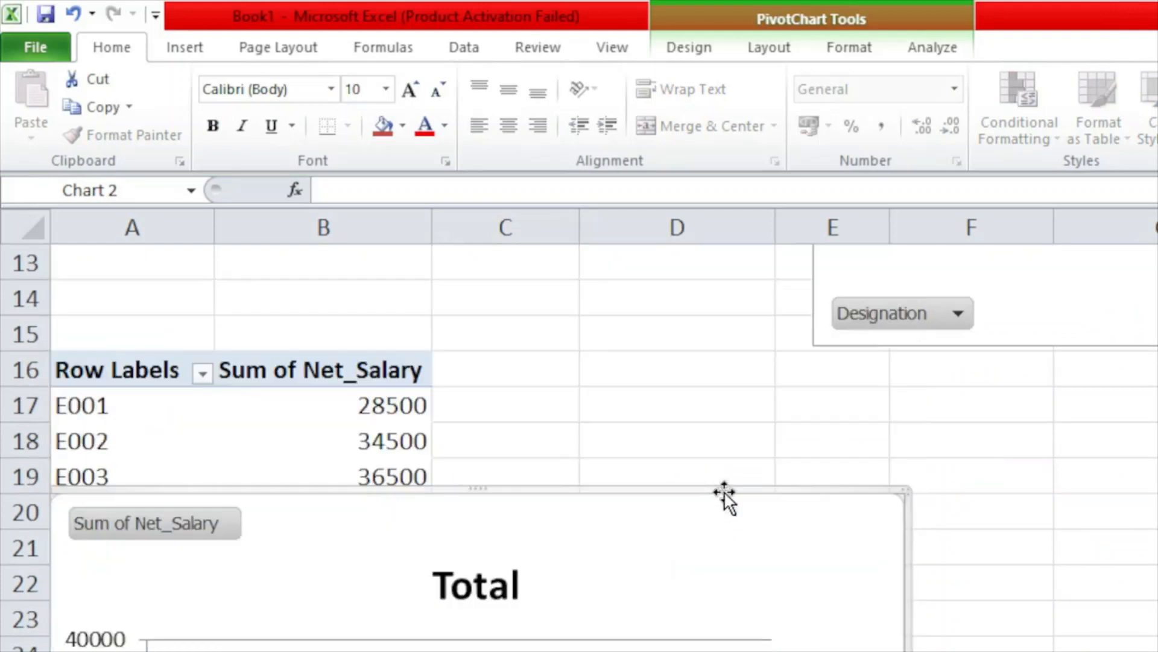
click(1062, 501)
click(772, 621)
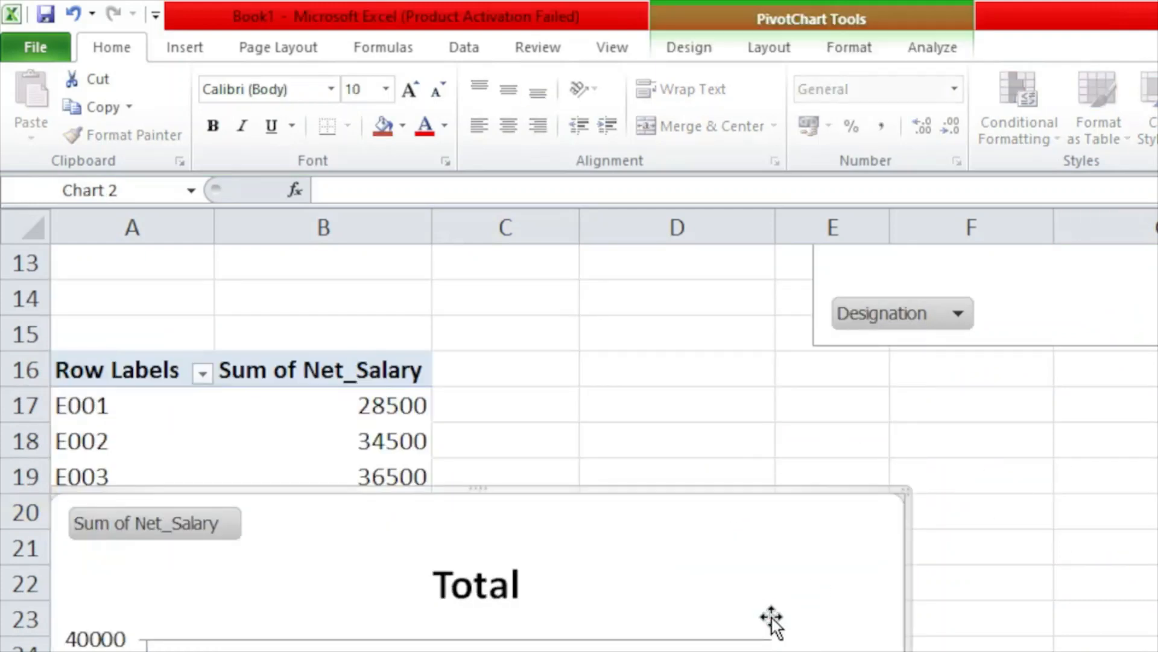
scroll(1002, 483, up, 4)
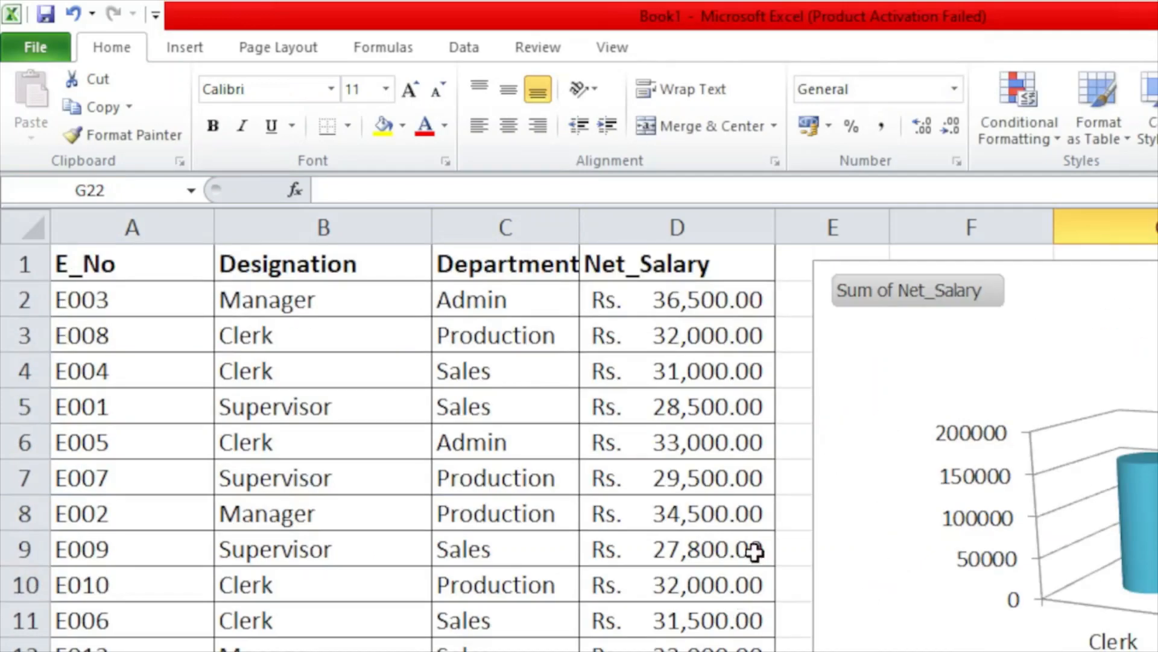
Step: Move the E_No pivot chart beside its pivot table, starting in column D at about row 19, so the employee rows are uncovered
scroll(702, 588, down, 4)
drag(744, 513, 1157, 483)
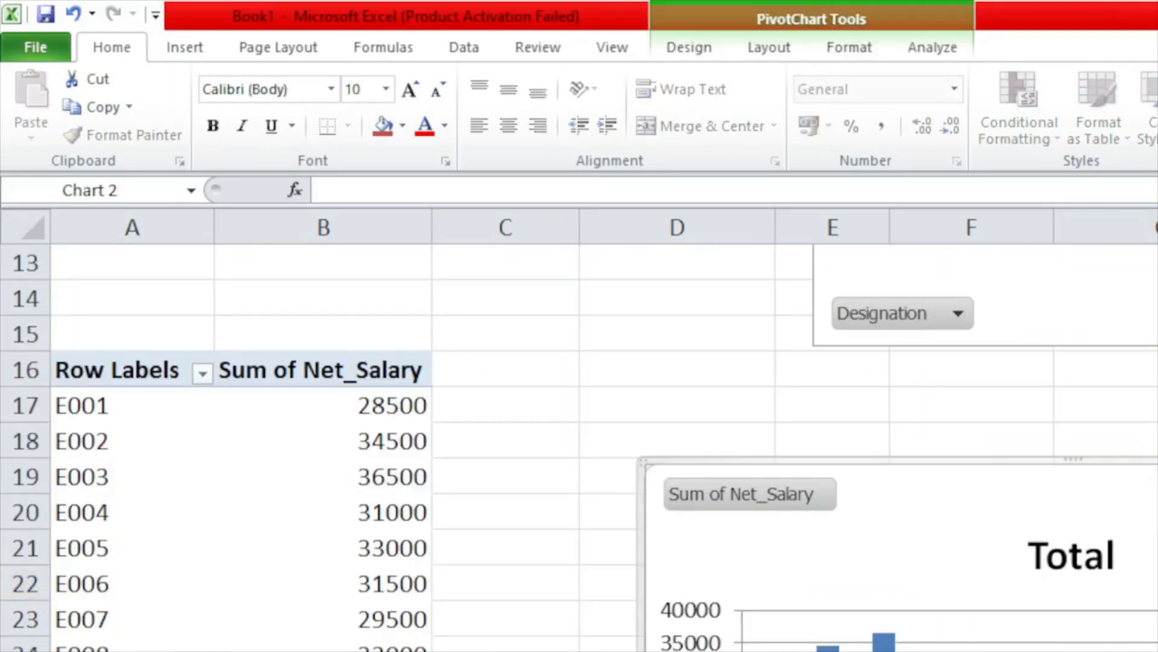
click(740, 409)
scroll(387, 561, down, 2)
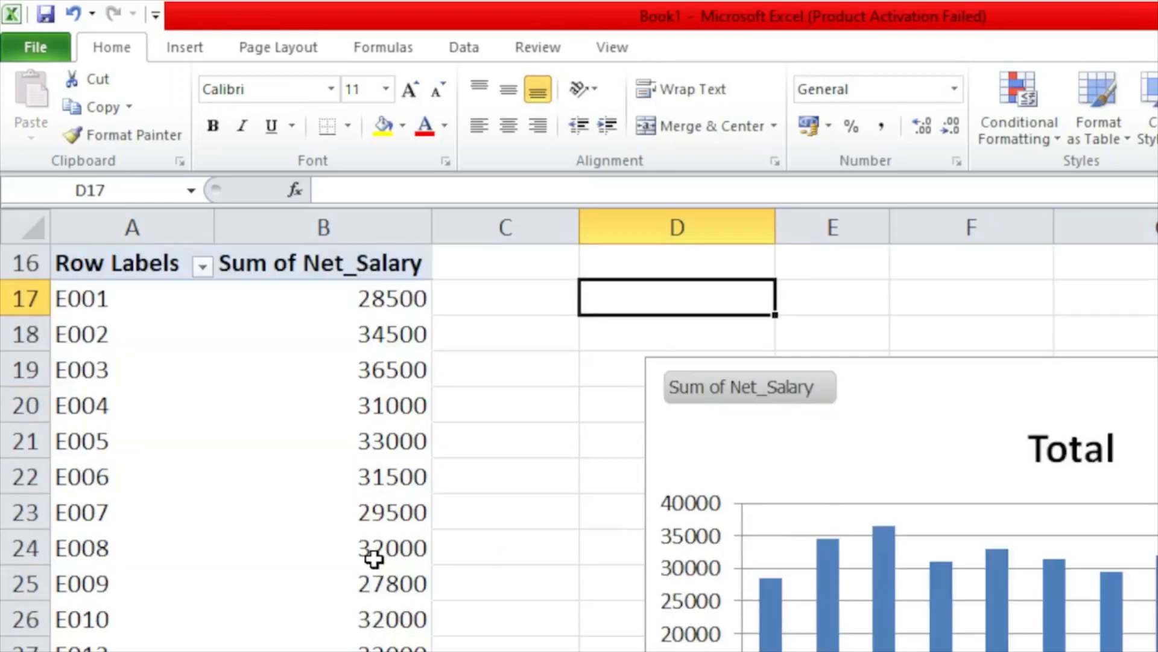
scroll(251, 448, up, 2)
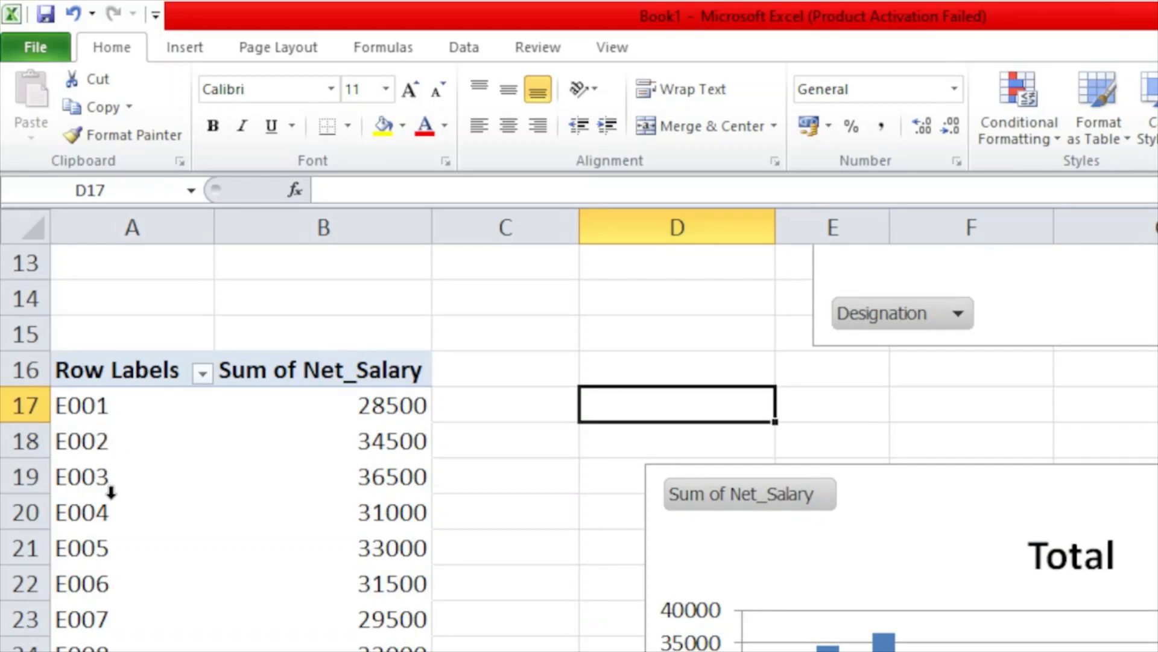
scroll(347, 592, up, 4)
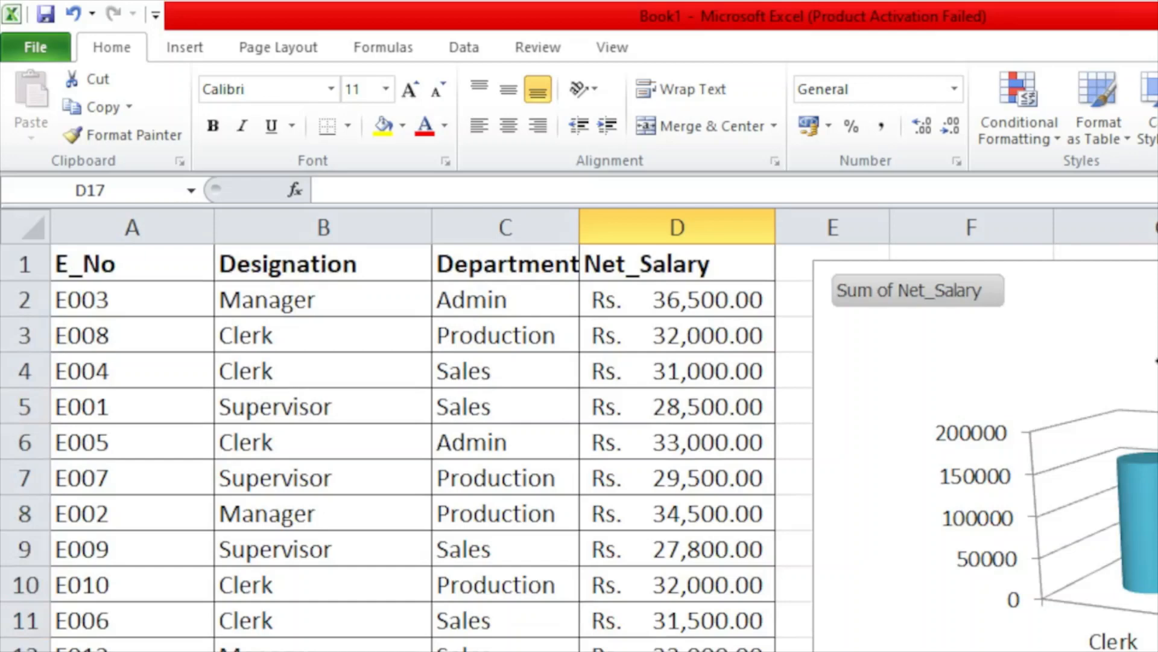
scroll(1046, 481, down, 4)
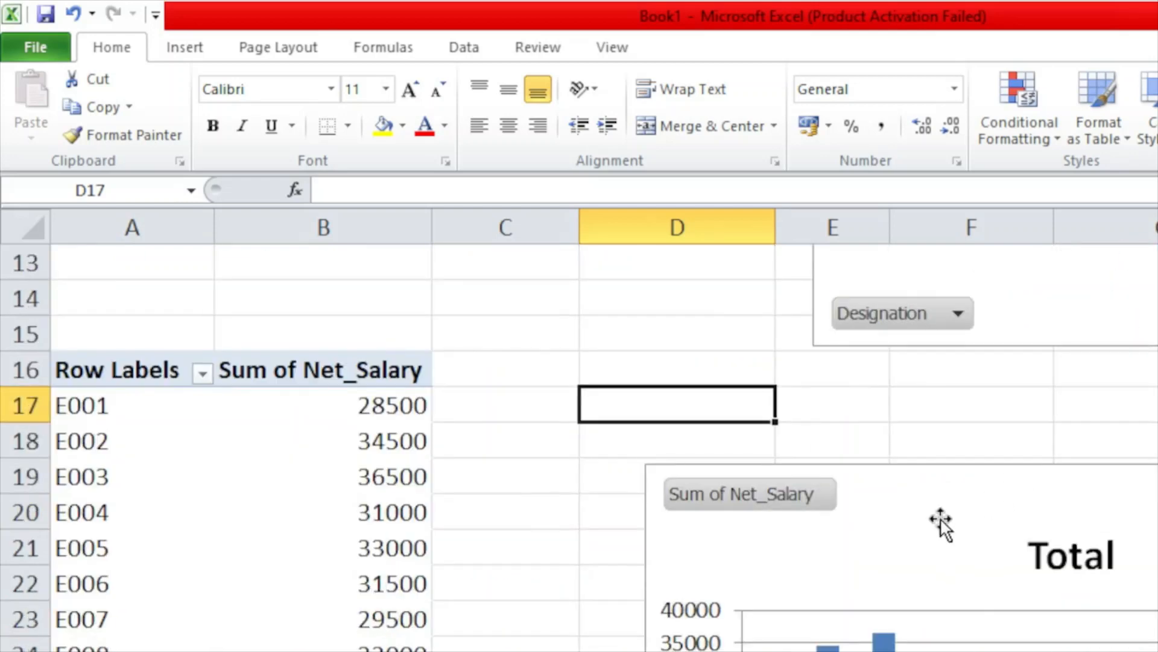
scroll(504, 527, down, 3)
Step: Insert a third PivotChart with PivotTable from A1:D12 at cell D16 of the existing worksheet, showing Net_Salary by Department
scroll(551, 530, up, 7)
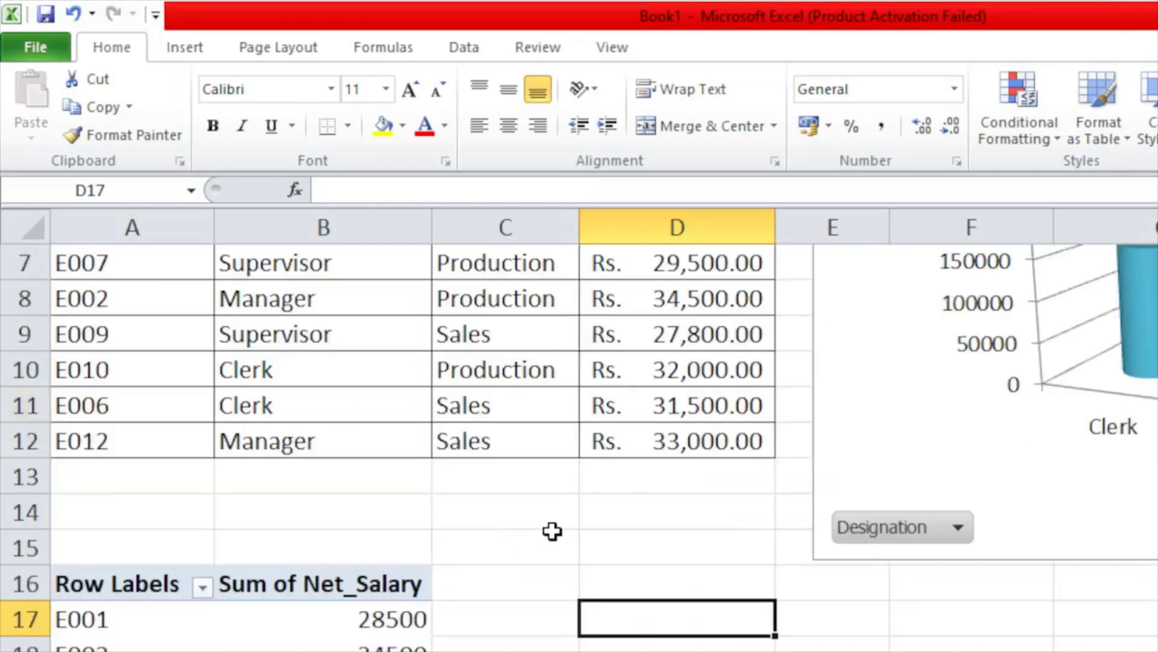
drag(90, 264, 628, 647)
click(184, 53)
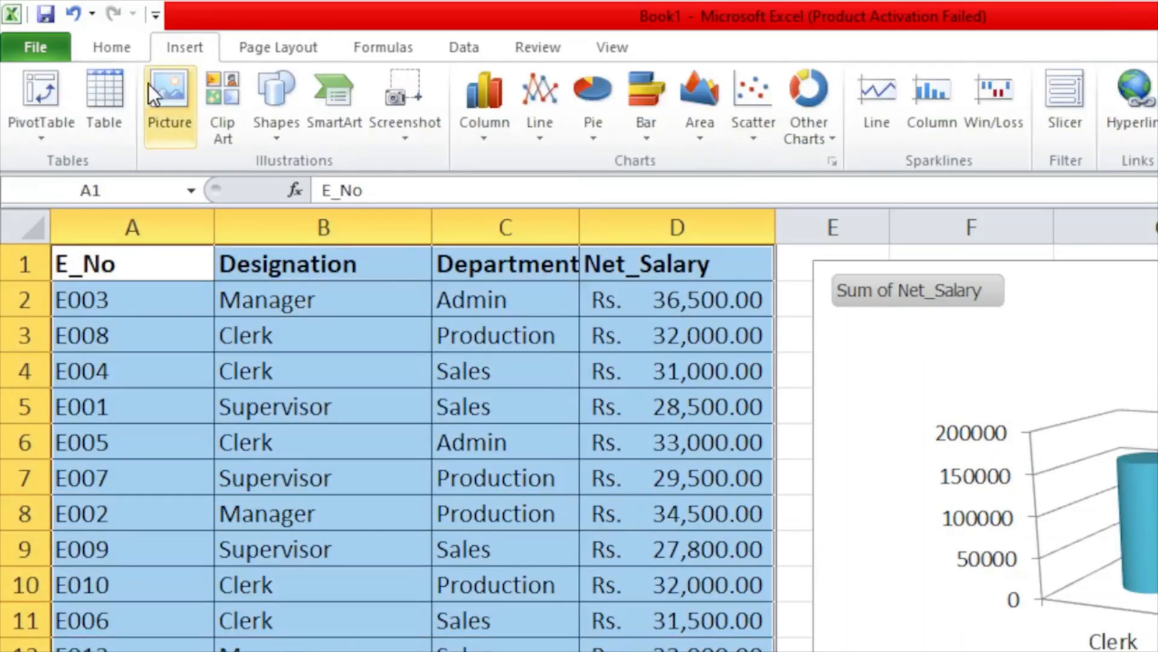
click(59, 123)
click(60, 198)
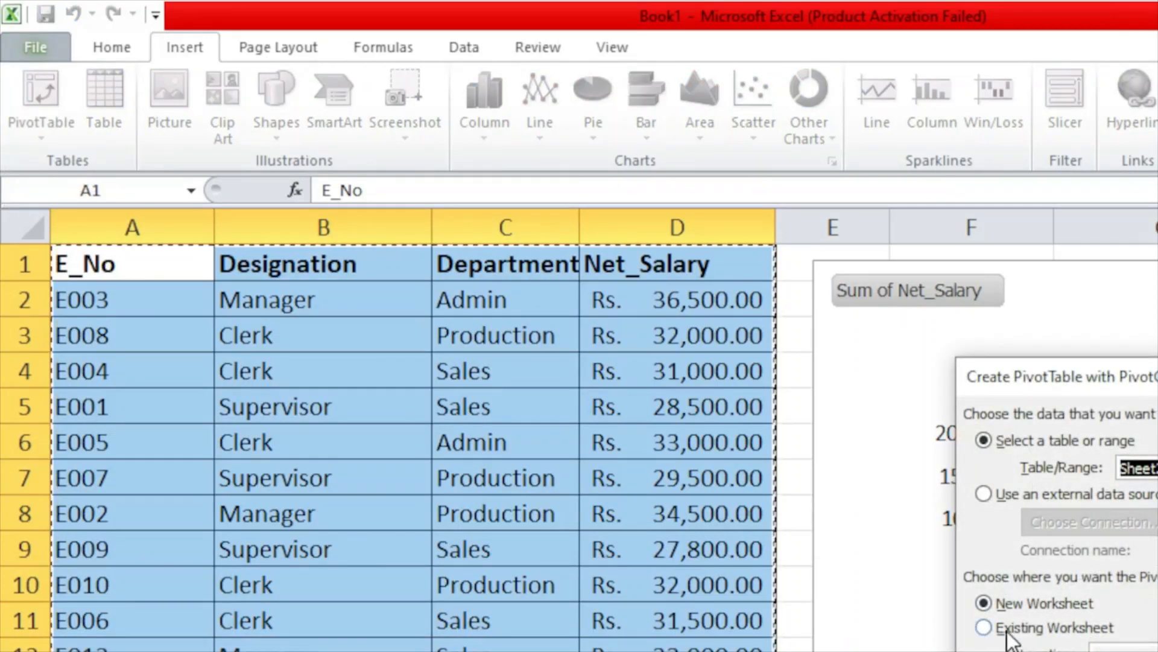
click(984, 627)
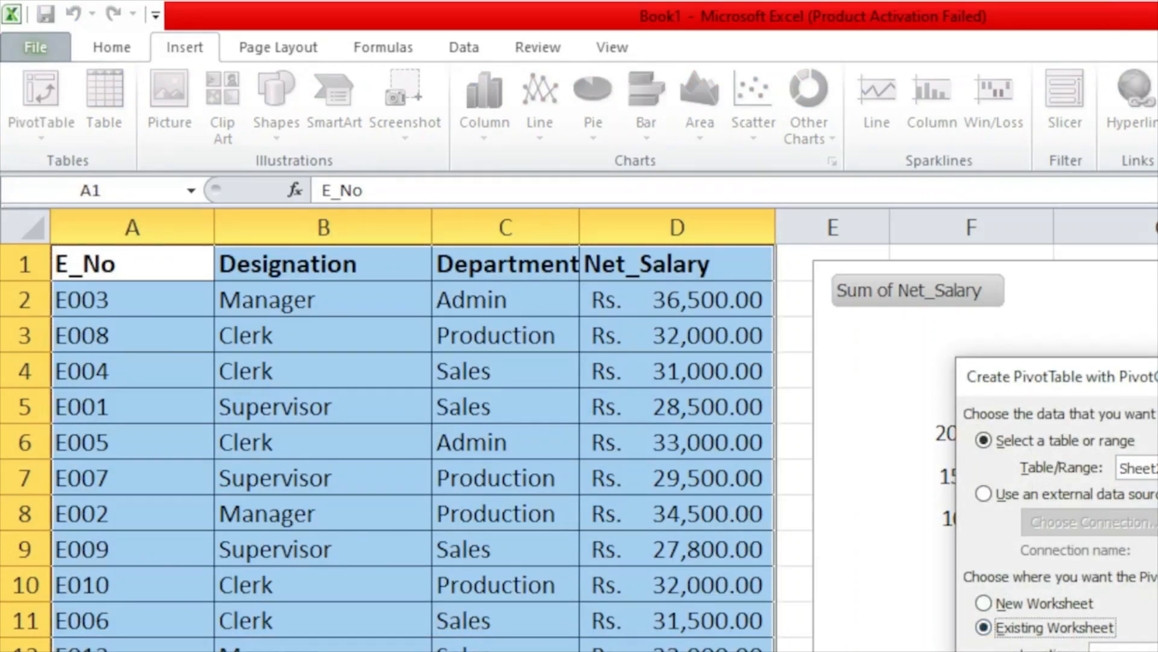
click(1157, 649)
click(677, 650)
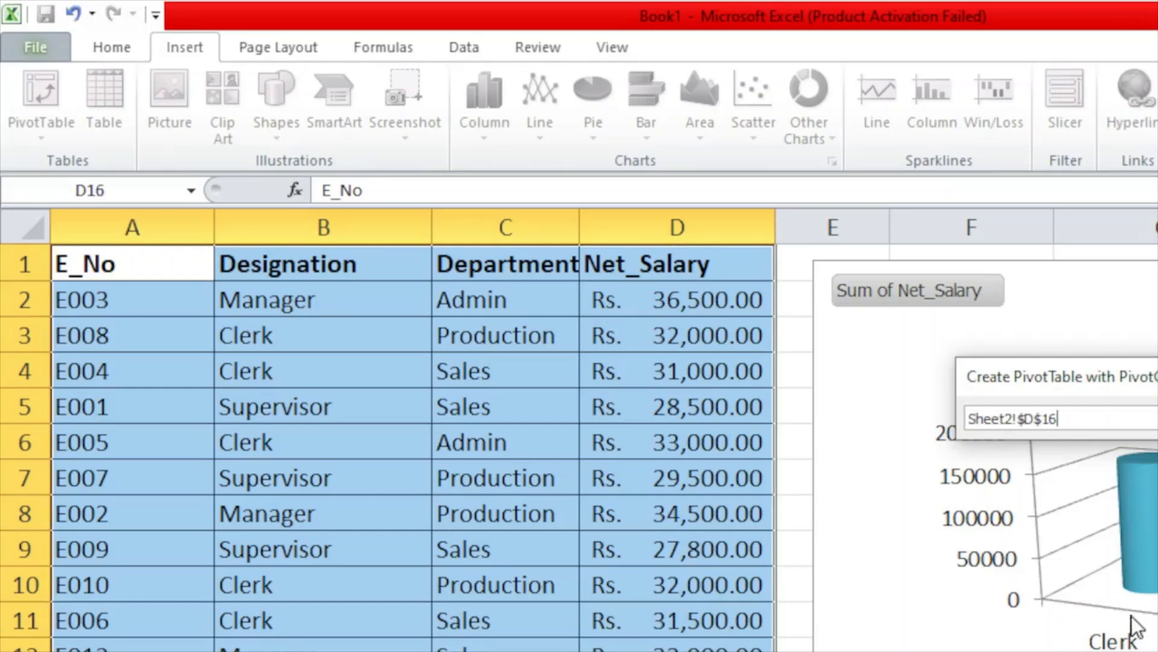
click(1157, 418)
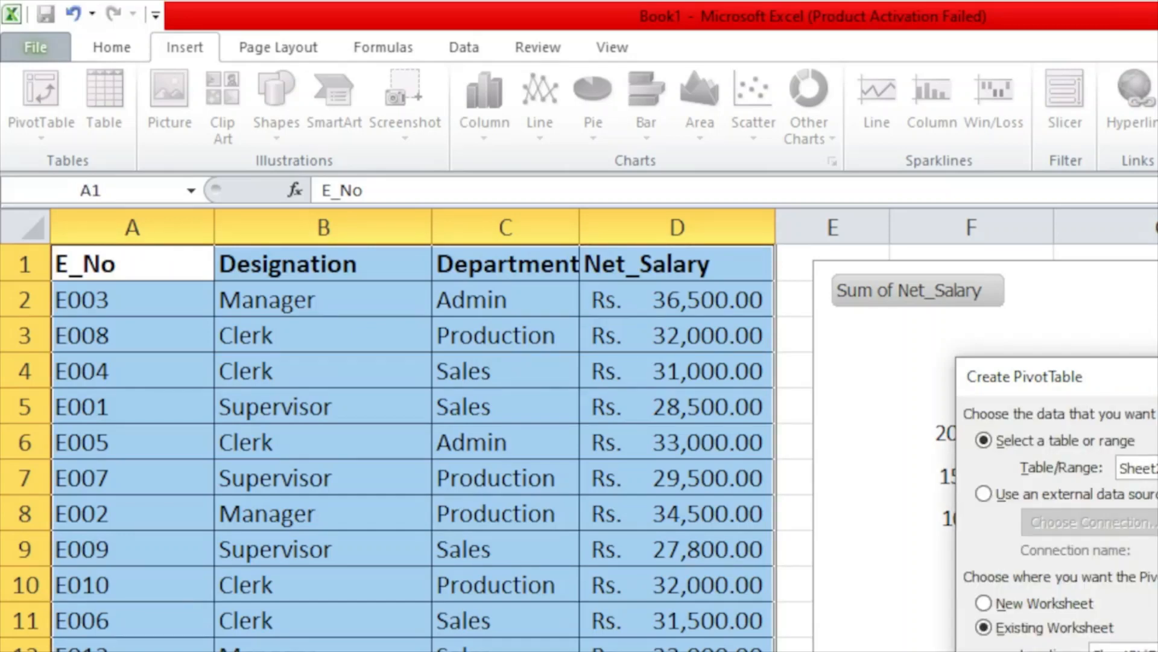
key(Return)
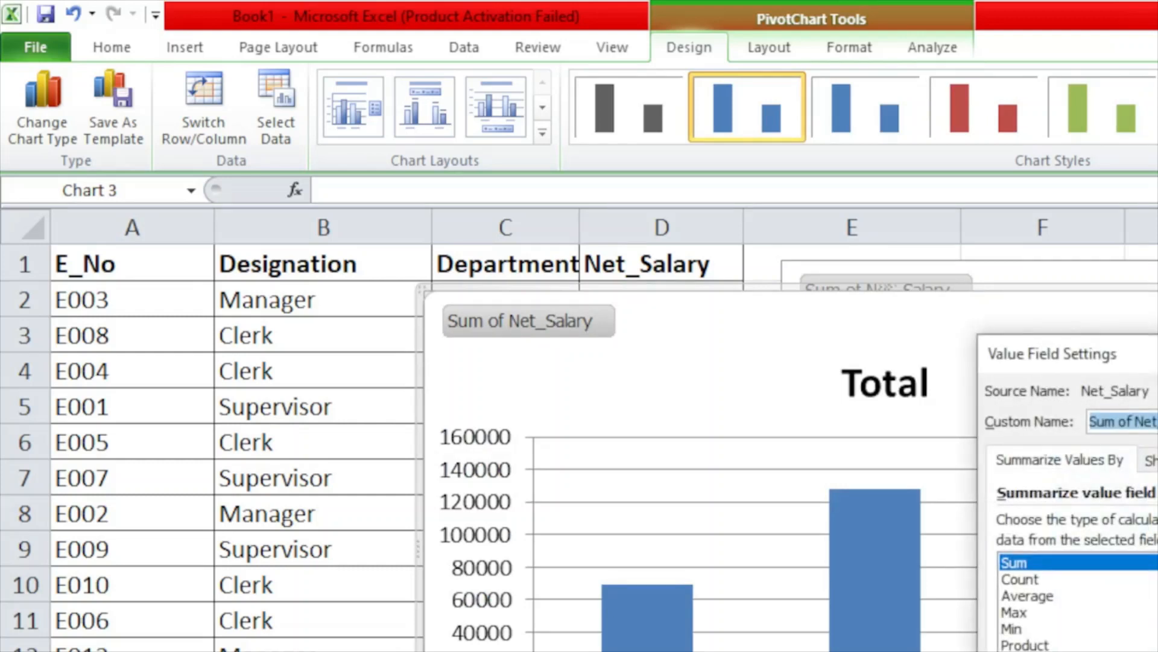
Step: Summarize the department pivot chart's Net_Salary by Count and move the chart off the employee data, down beside the E_No pivot table
click(1011, 579)
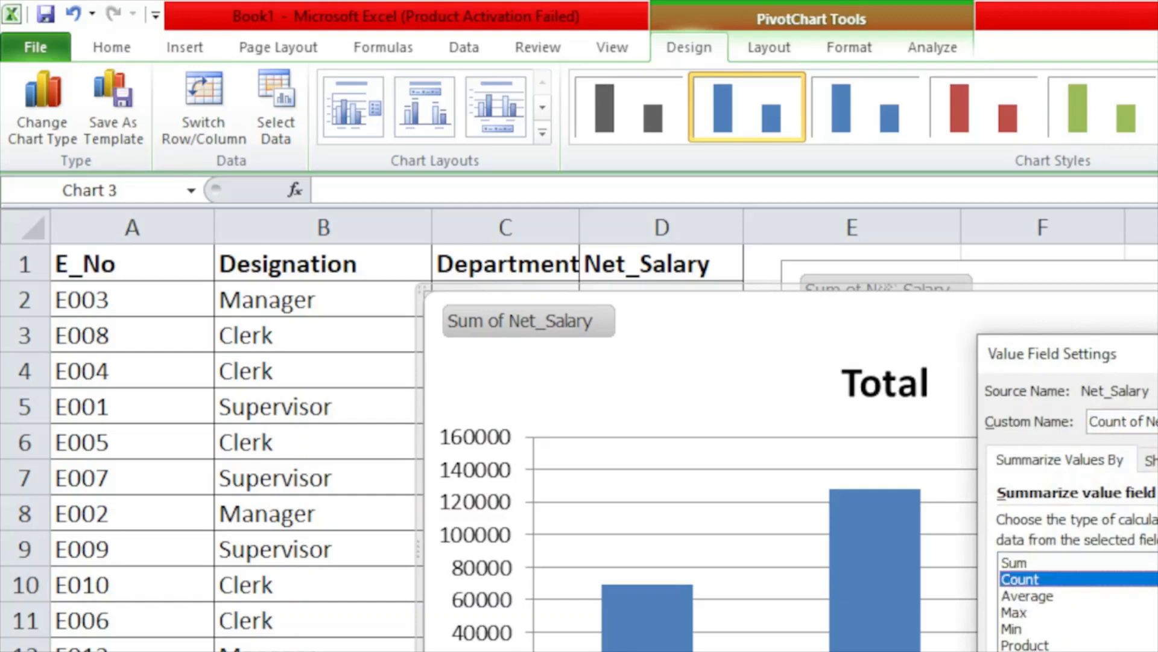
key(Return)
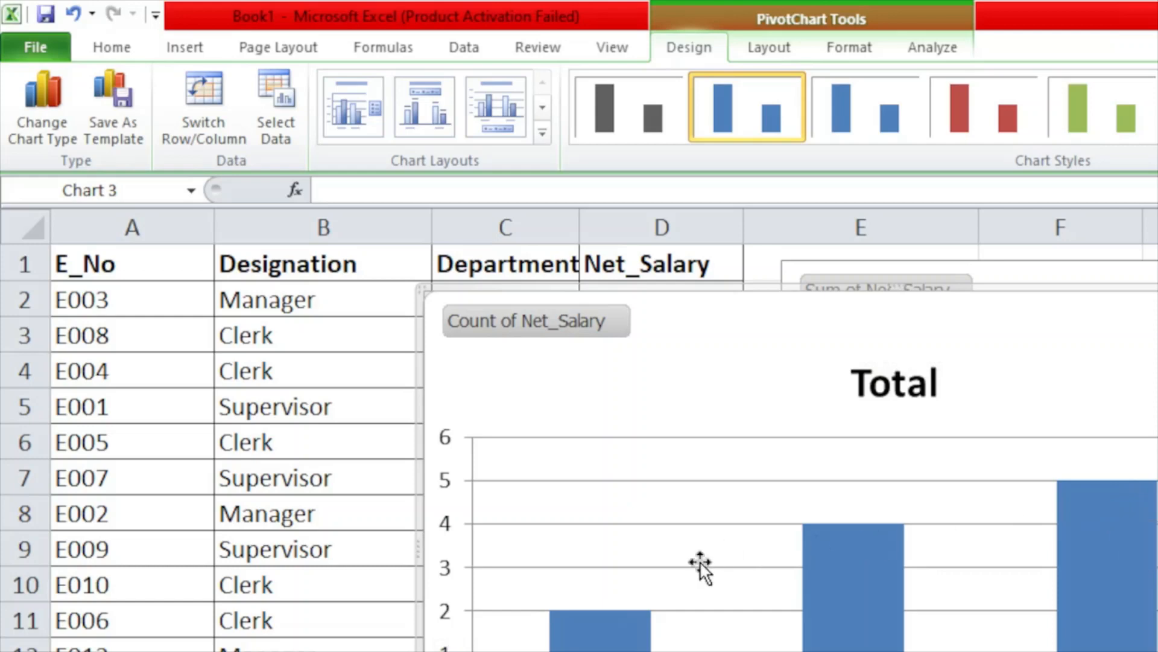
drag(742, 310, 989, 579)
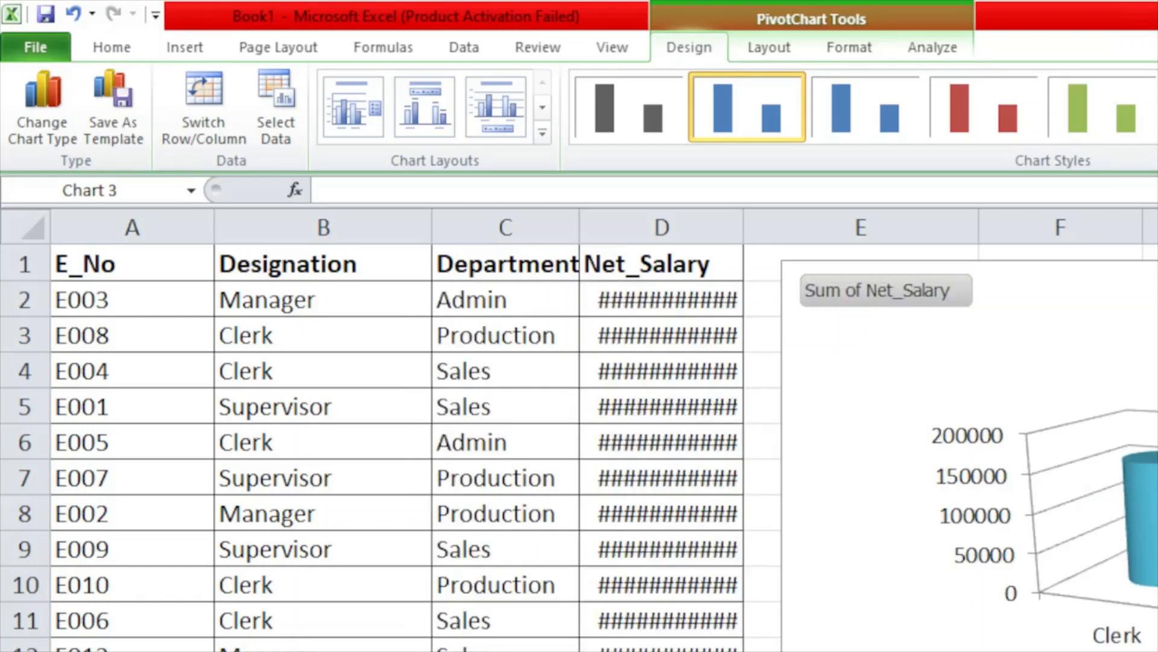
scroll(979, 569, down, 6)
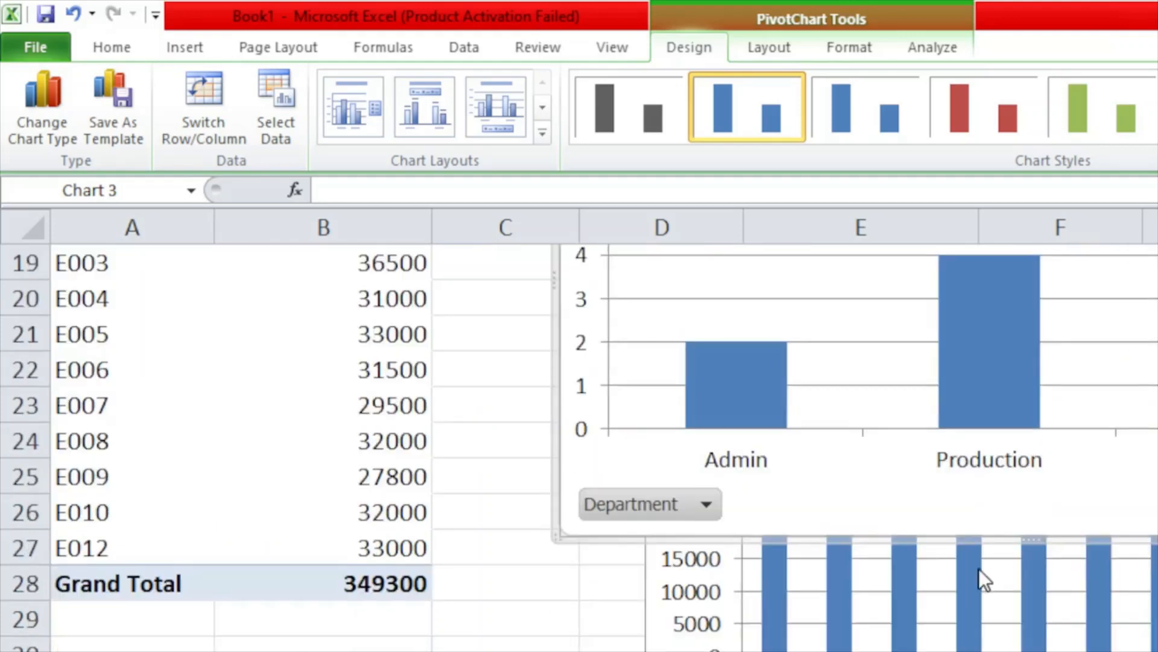